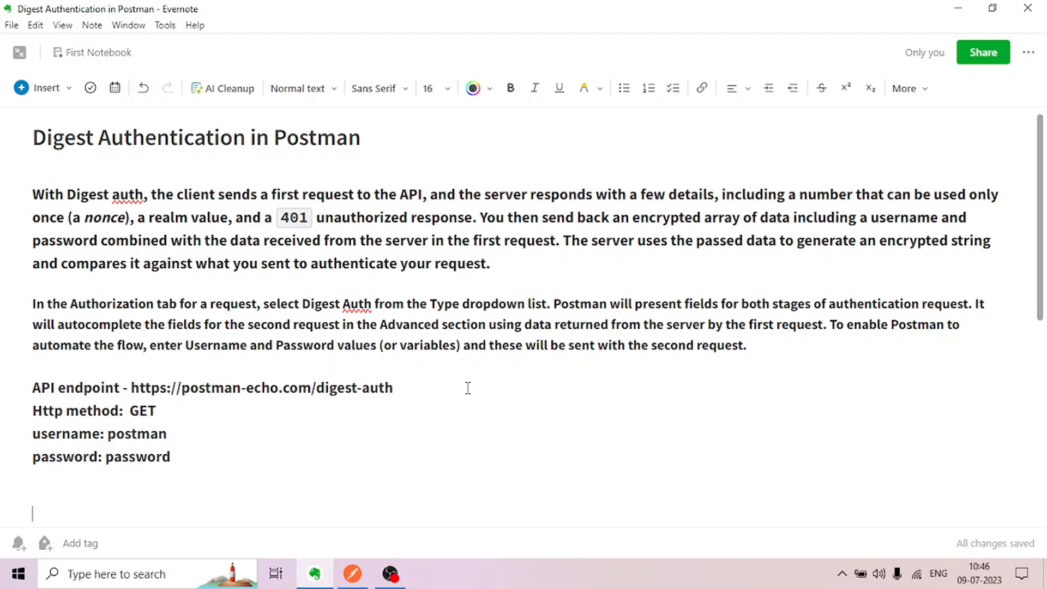
# Highlight the API endpoint in the note, then switch to Postman and check the Digest Auth request's URL and available authorization types.
pyautogui.moveTo(427, 387); pyautogui.dragTo(5, 387)
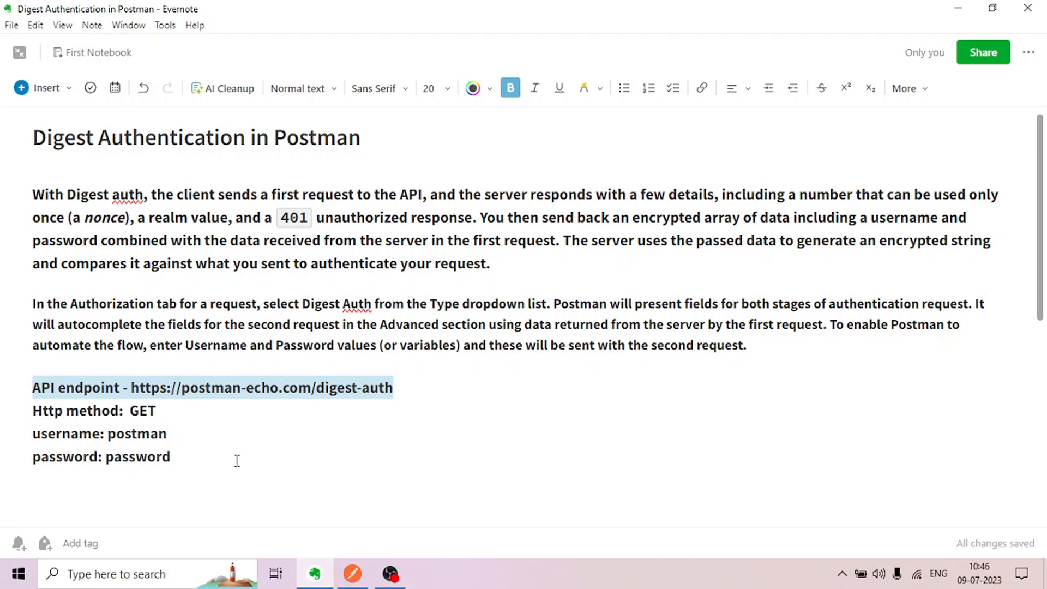
pyautogui.click(352, 573)
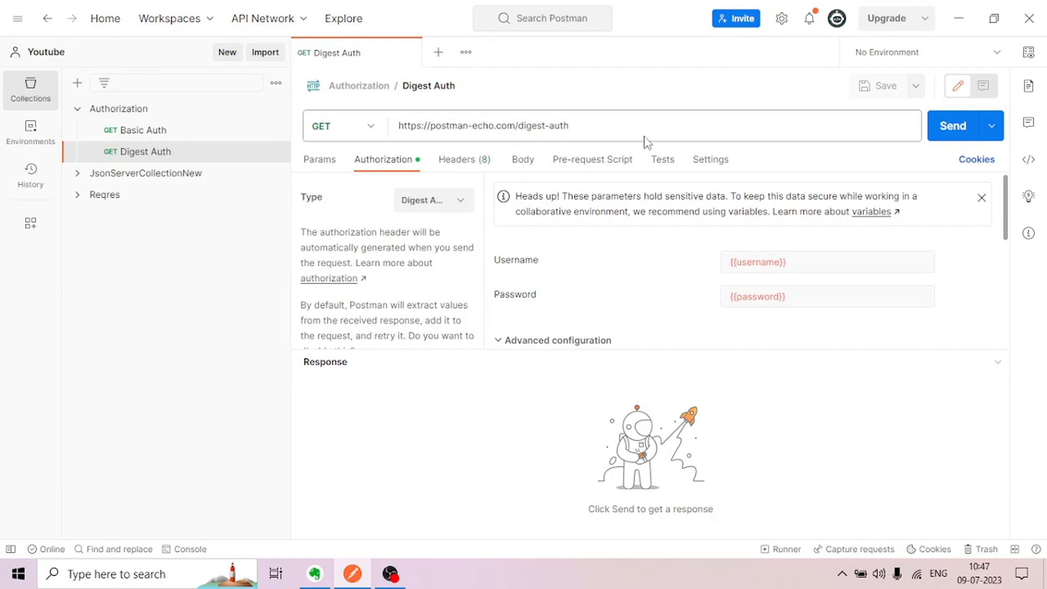
pyautogui.moveTo(597, 125); pyautogui.dragTo(396, 125)
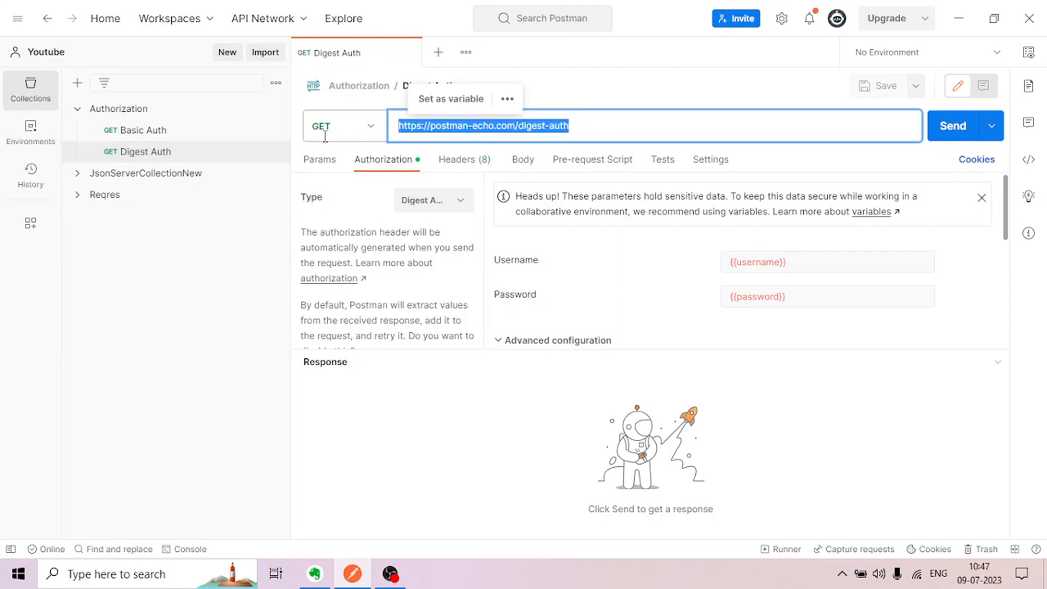
pyautogui.click(425, 209)
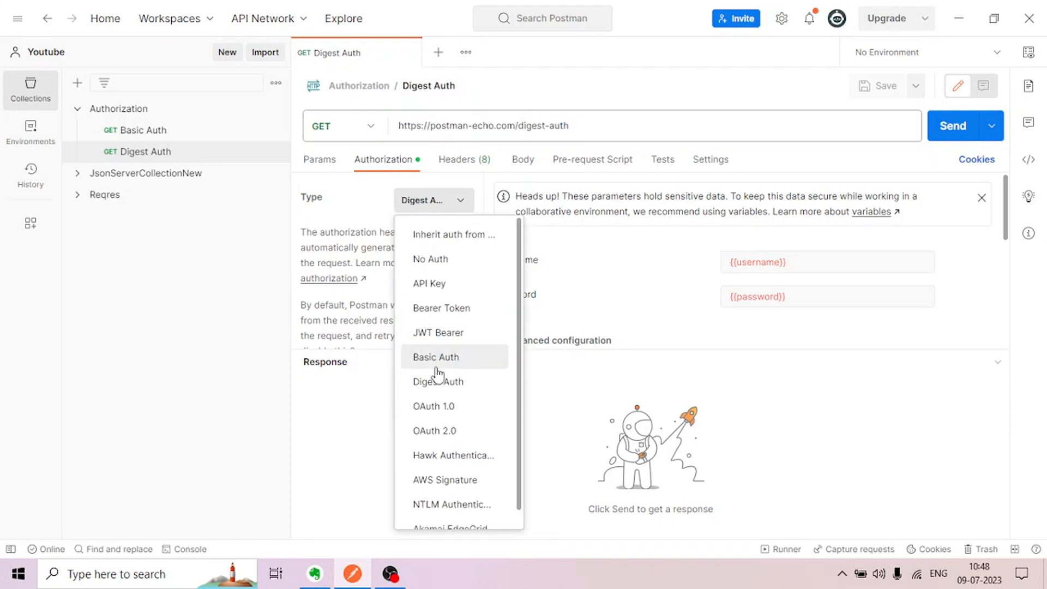
pyautogui.click(349, 424)
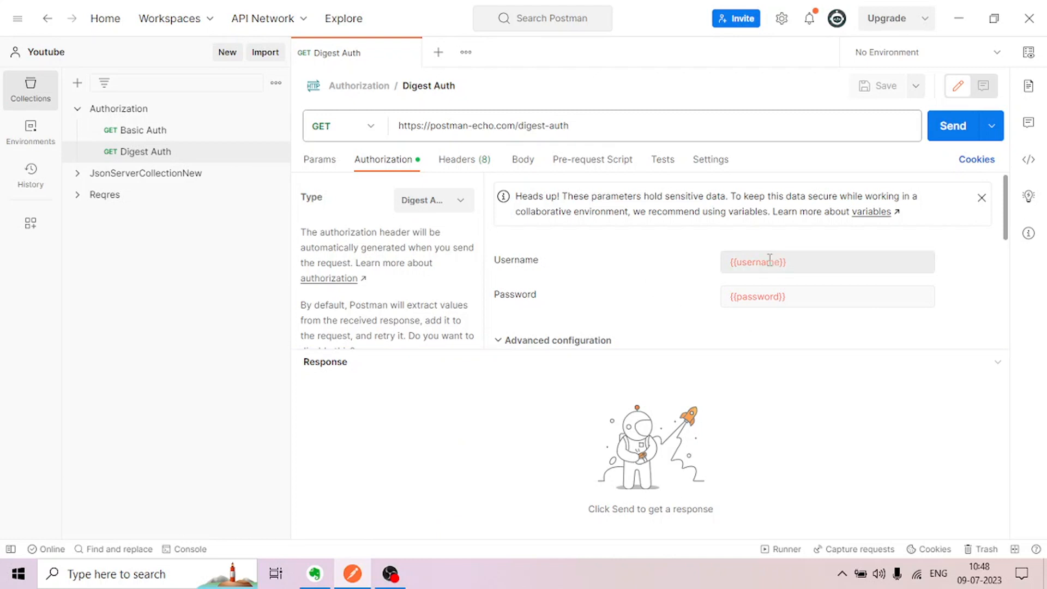
# Examine the username and password variables and the advanced configuration fields of the Digest Auth request.
pyautogui.moveTo(769, 258)
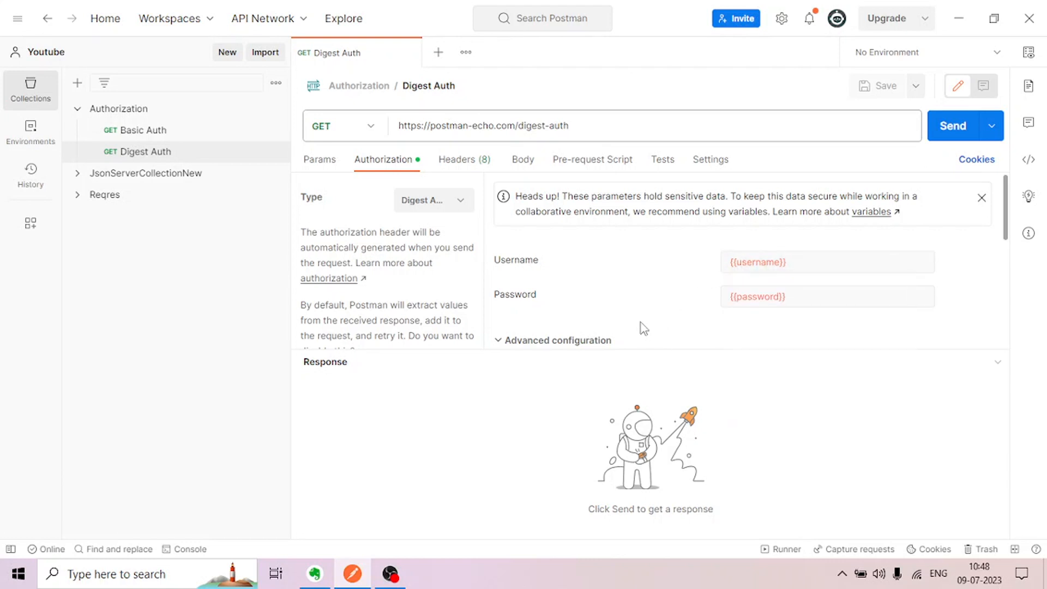
pyautogui.moveTo(742, 296)
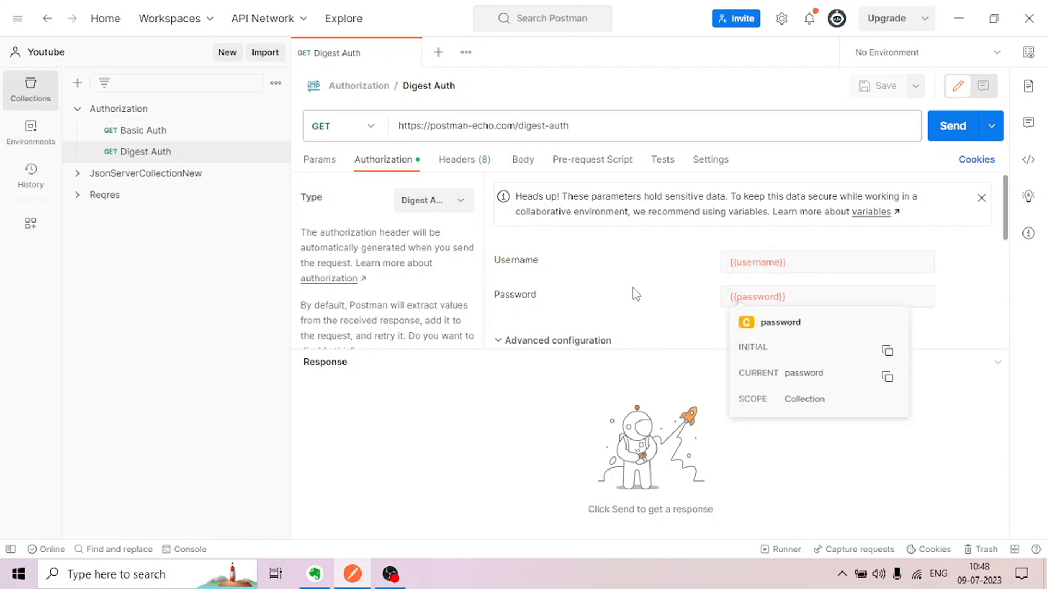
pyautogui.scroll(-3, 597, 296)
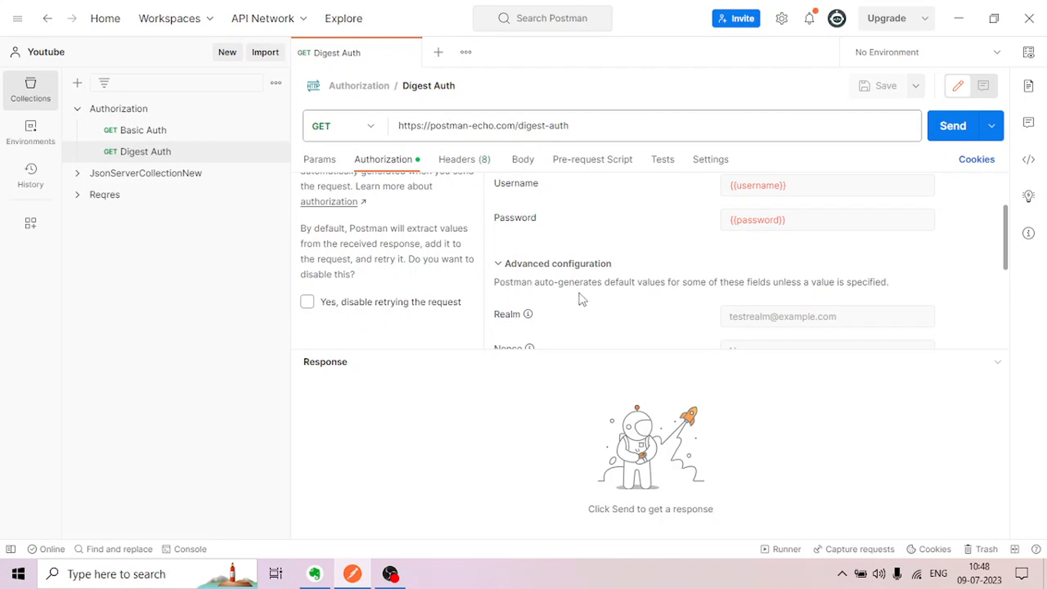
pyautogui.scroll(-2, 709, 296)
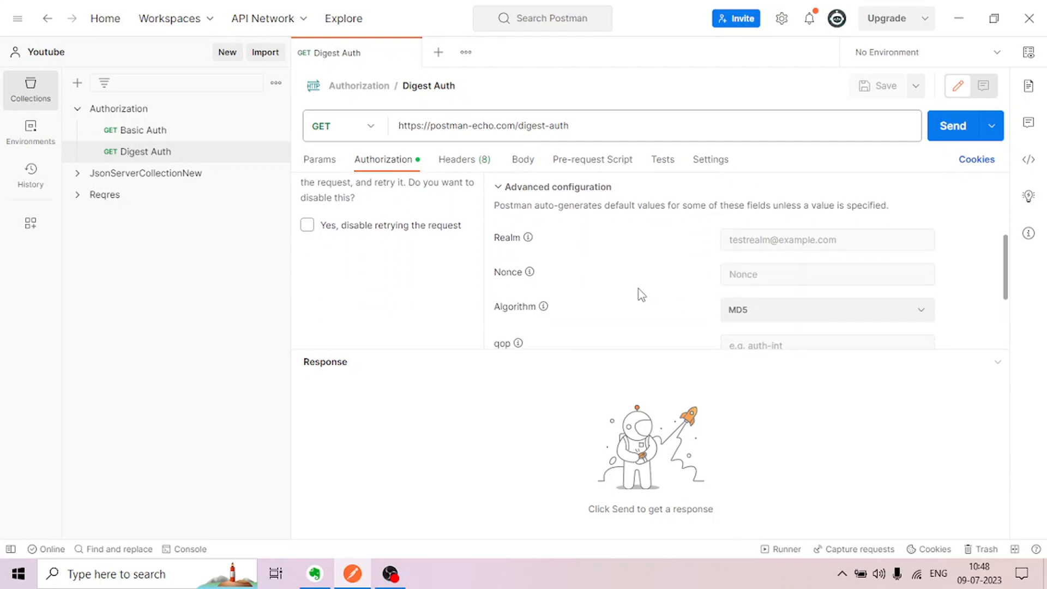
pyautogui.scroll(4, 642, 295)
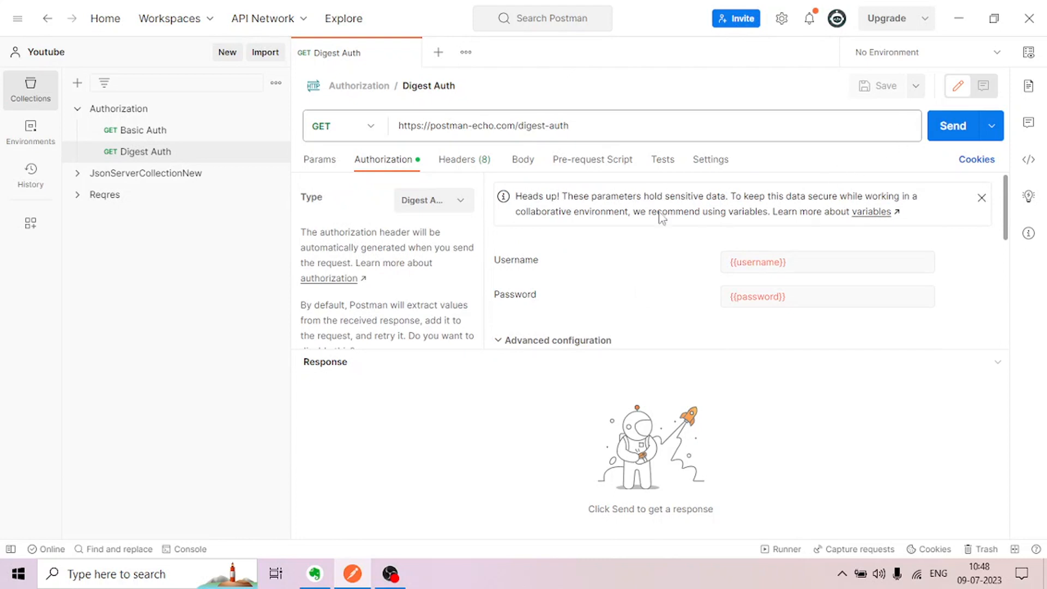
pyautogui.click(939, 132)
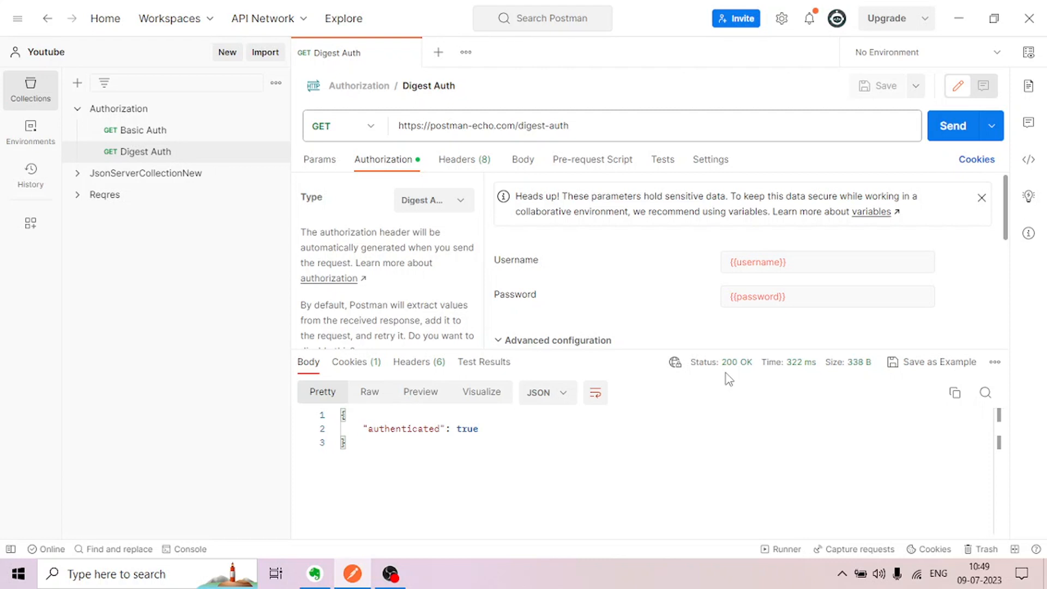
pyautogui.scroll(-3, 451, 240)
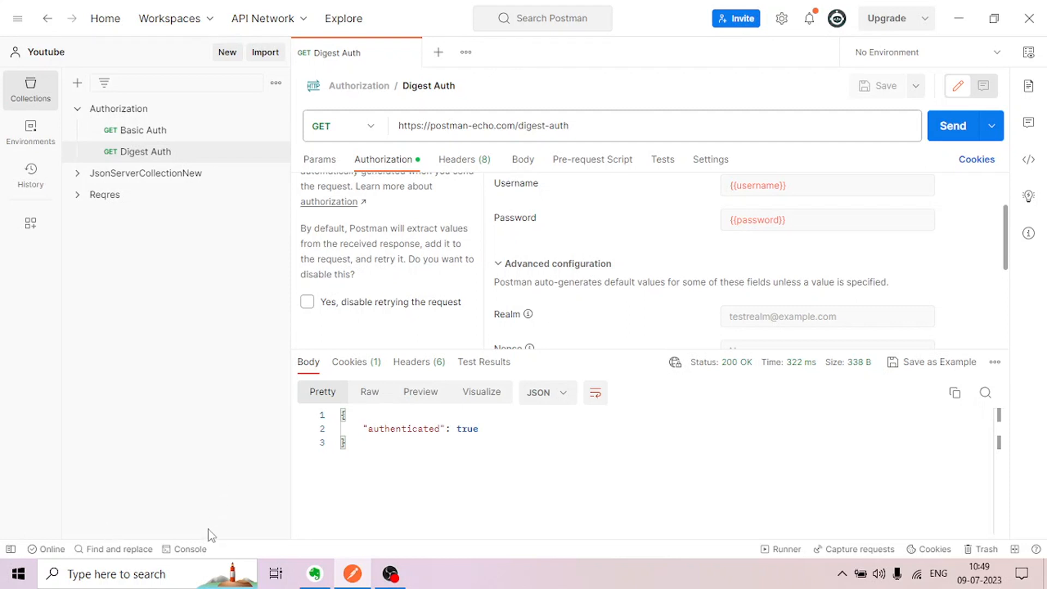
pyautogui.click(190, 549)
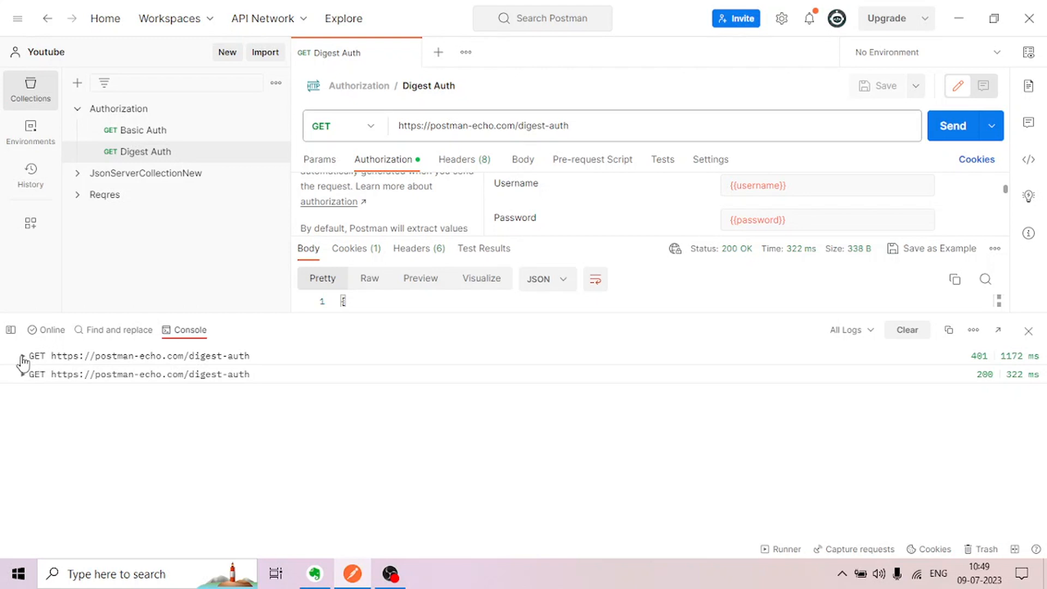
# Expand the first logged digest-auth request and examine its status code and WWW-Authenticate response header.
pyautogui.doubleClick(979, 356)
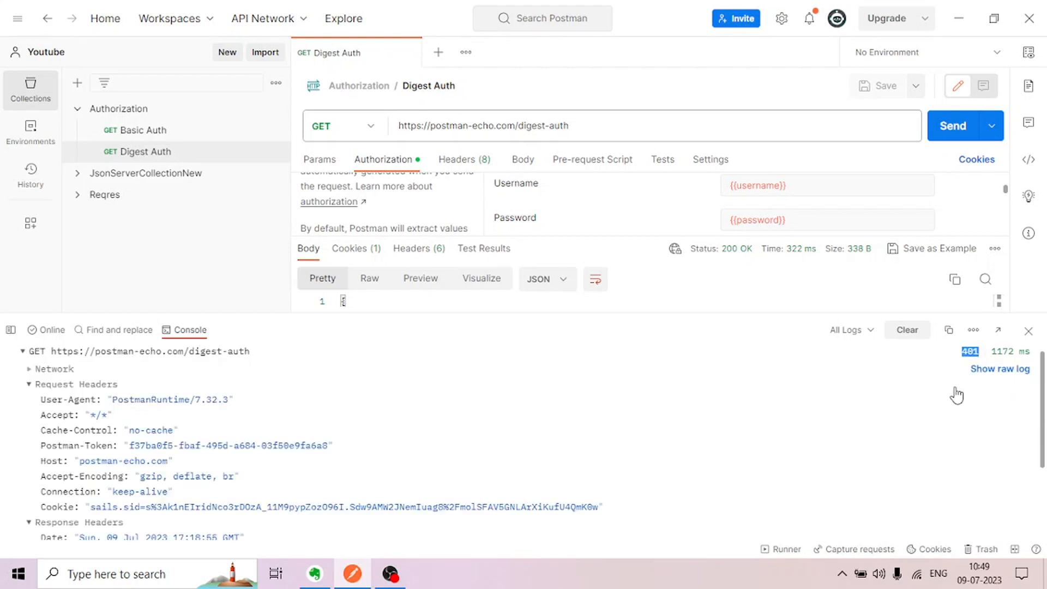
pyautogui.click(23, 351)
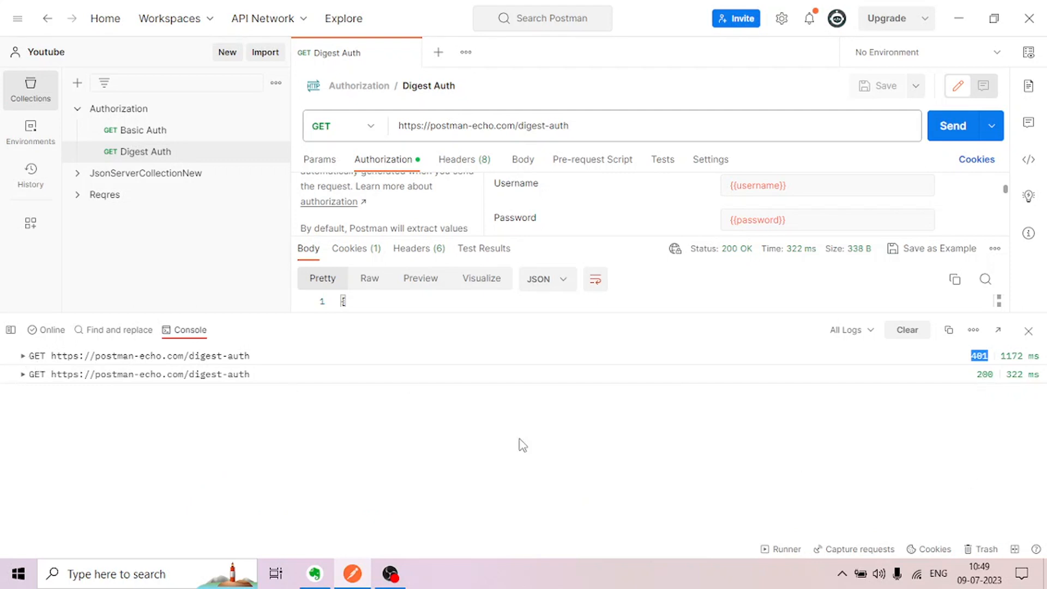
pyautogui.click(26, 357)
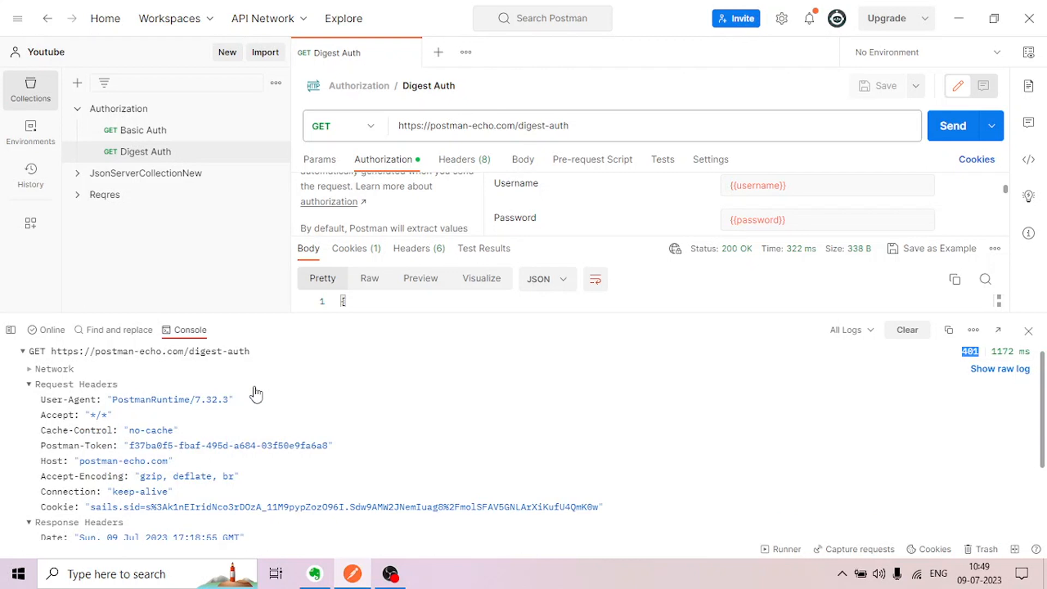
pyautogui.scroll(-3, 256, 392)
pyautogui.scroll(-2, 256, 393)
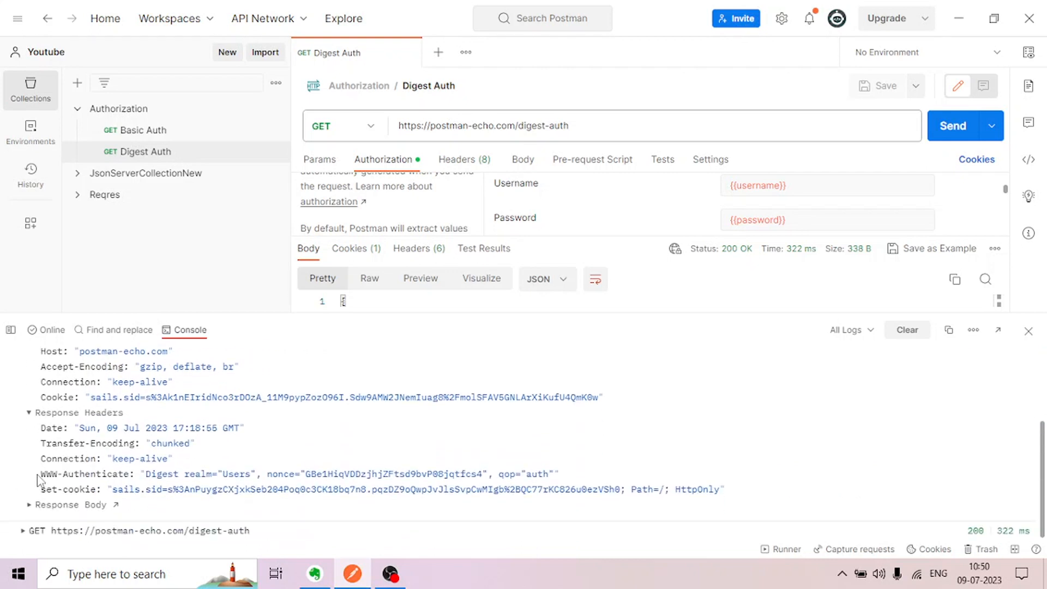
pyautogui.moveTo(46, 474); pyautogui.dragTo(193, 486)
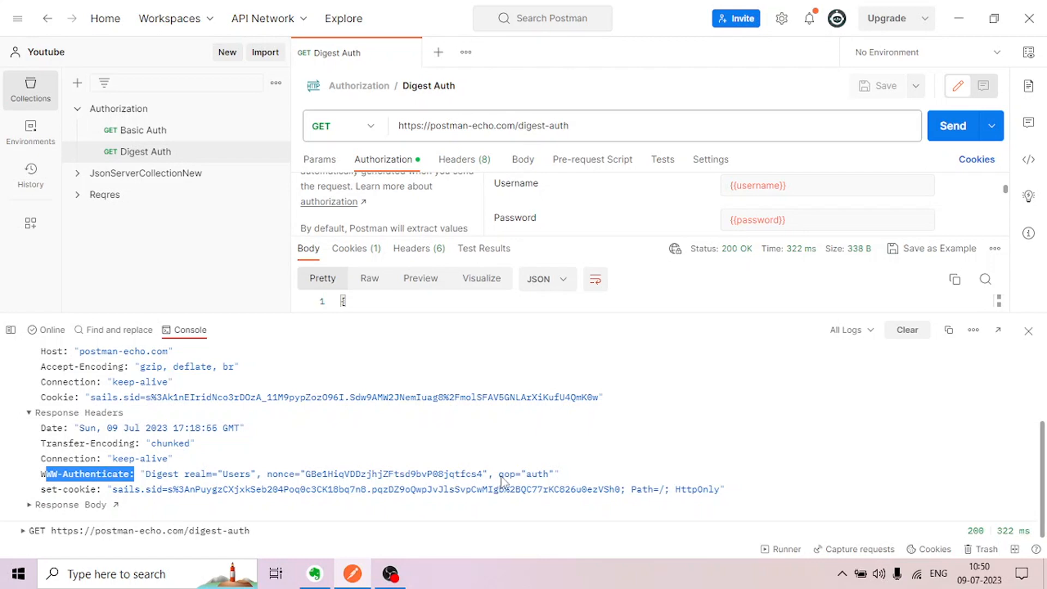
# Switch to Evernote and review the Realm, Nonce and qop definitions in the note.
pyautogui.click(314, 573)
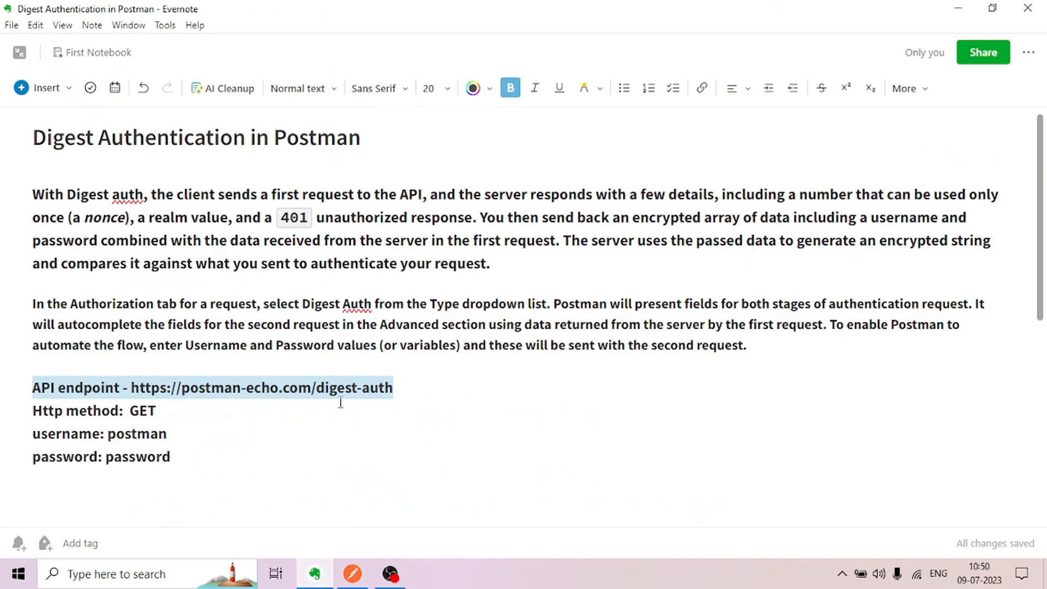
pyautogui.scroll(-5, 201, 349)
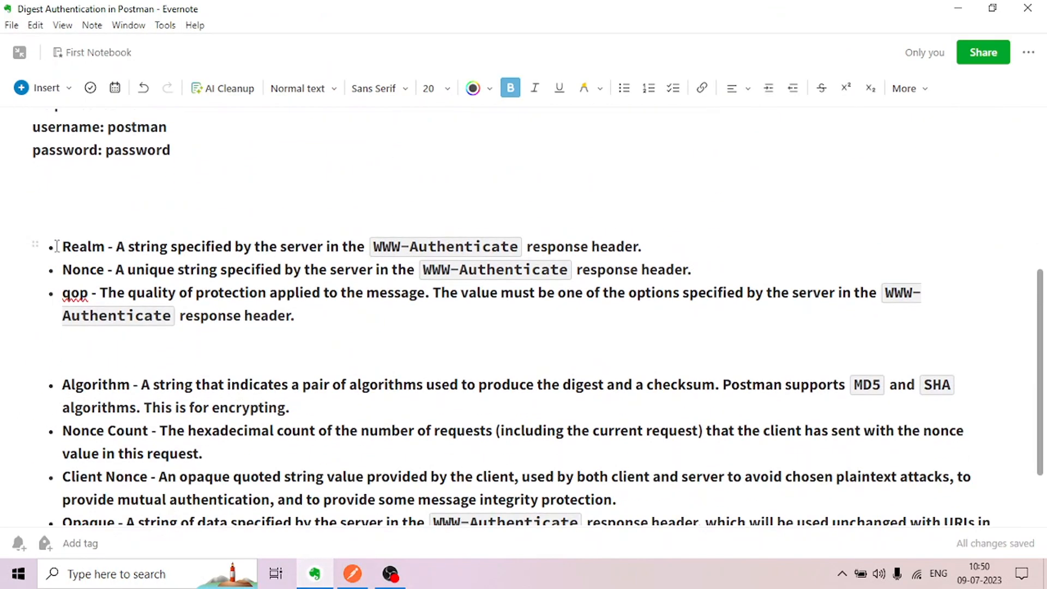
pyautogui.moveTo(60, 245); pyautogui.dragTo(371, 328)
pyautogui.click(370, 329)
# Switch to Postman, collapse the first logged request and expand the second one to view its headers.
pyautogui.click(352, 572)
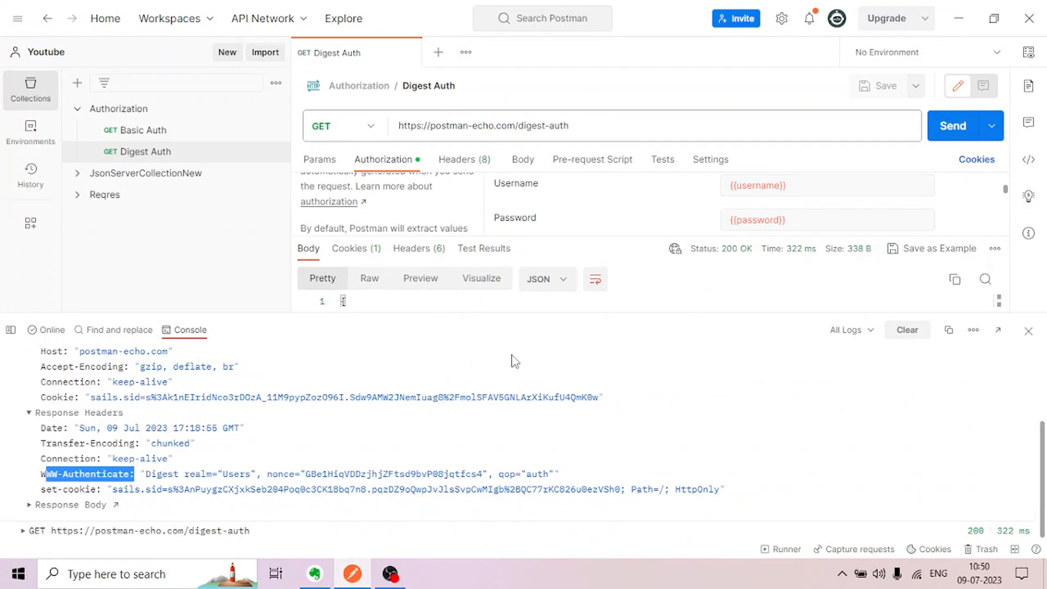
pyautogui.scroll(3, 47, 417)
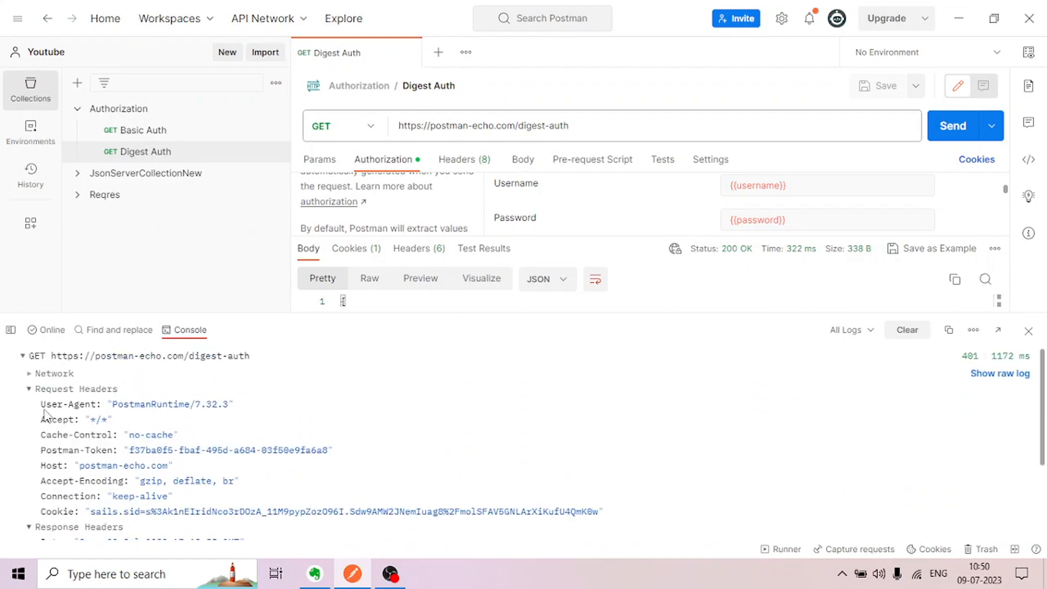
pyautogui.click(23, 356)
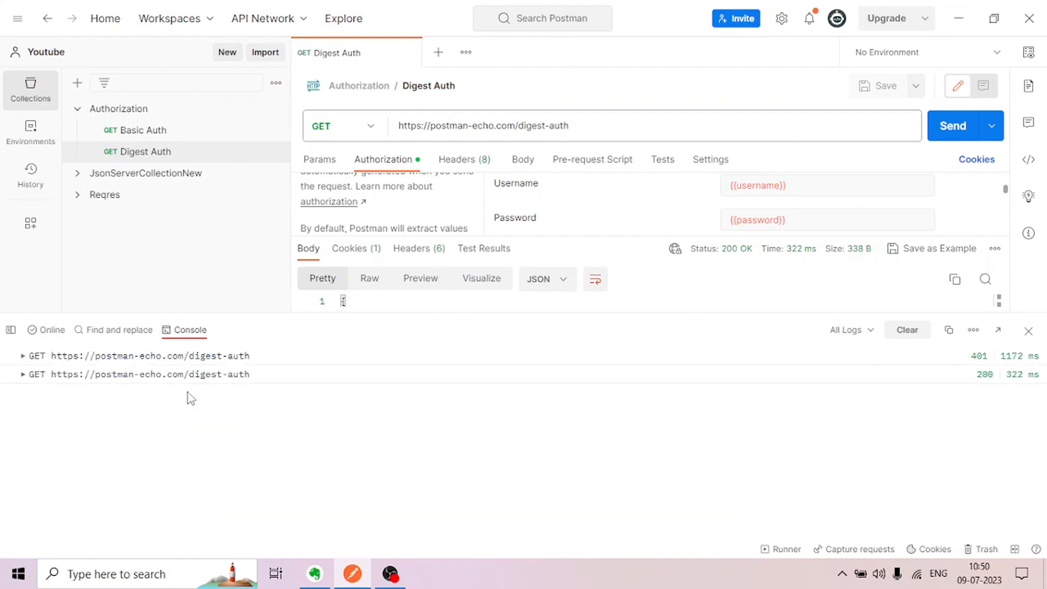
pyautogui.click(23, 376)
pyautogui.scroll(-3, 213, 405)
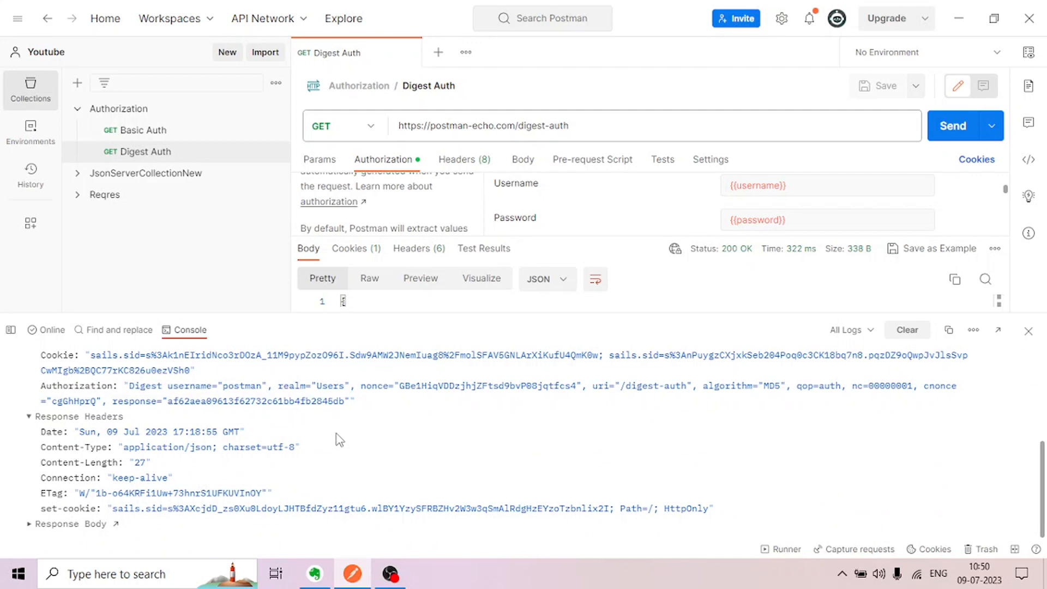
# Switch to Evernote and review the definitions of Algorithm, Nonce Count, Client Nonce and Opaque.
pyautogui.click(314, 574)
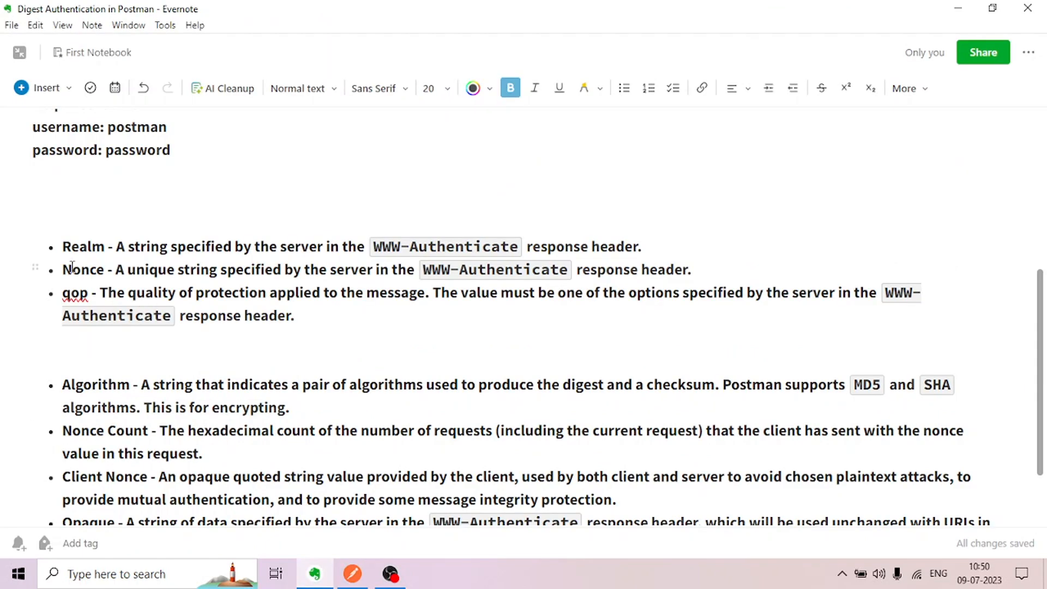
pyautogui.moveTo(60, 246); pyautogui.dragTo(150, 315)
pyautogui.scroll(-2, 150, 315)
pyautogui.moveTo(62, 307); pyautogui.dragTo(423, 485)
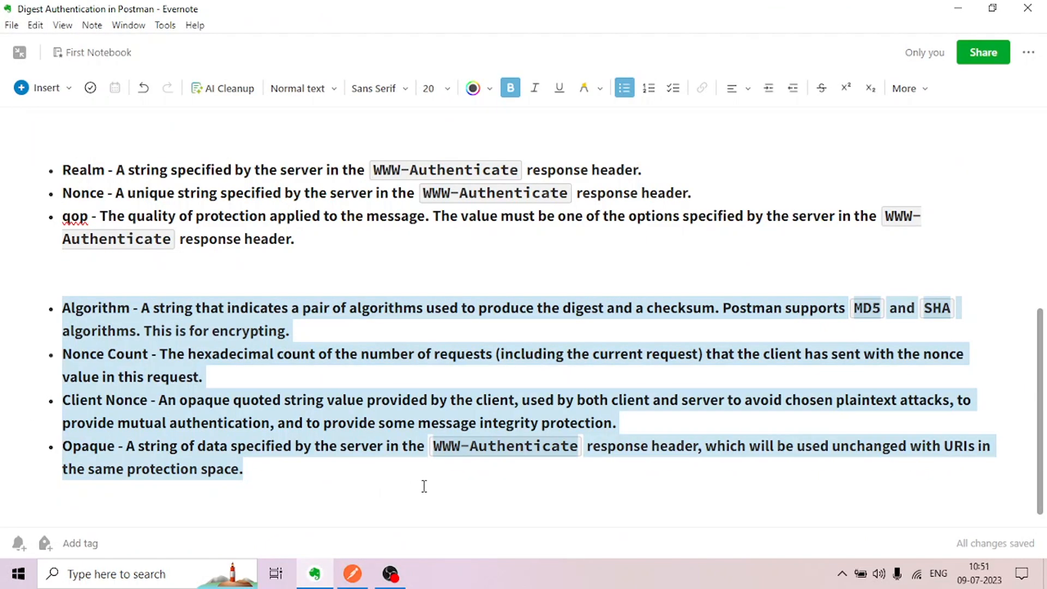
pyautogui.click(304, 477)
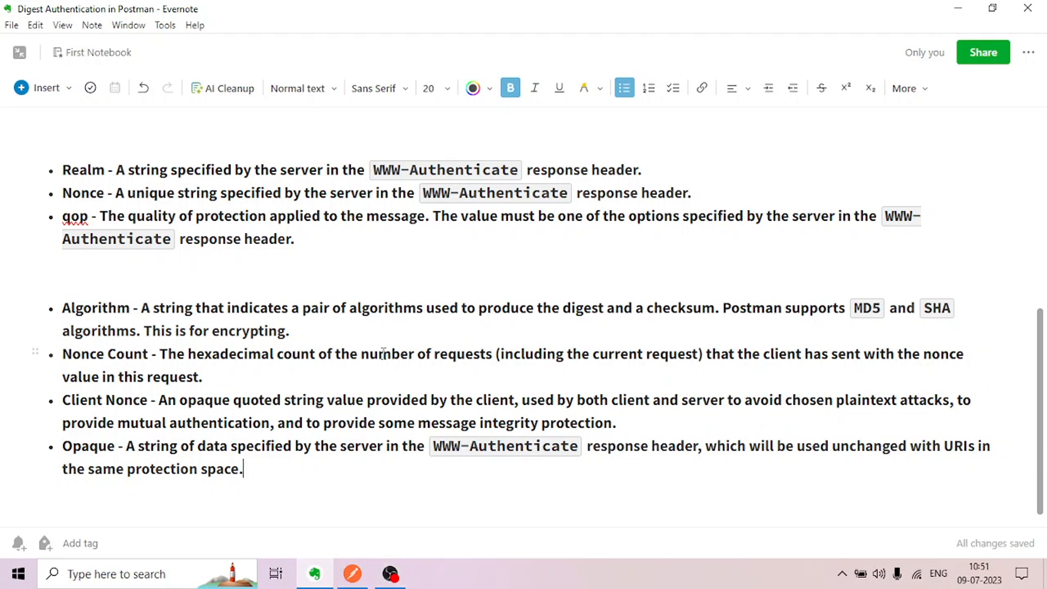
# Switch to Postman and examine the Authorization request header of the second logged request.
pyautogui.click(352, 573)
pyautogui.scroll(10, 93, 410)
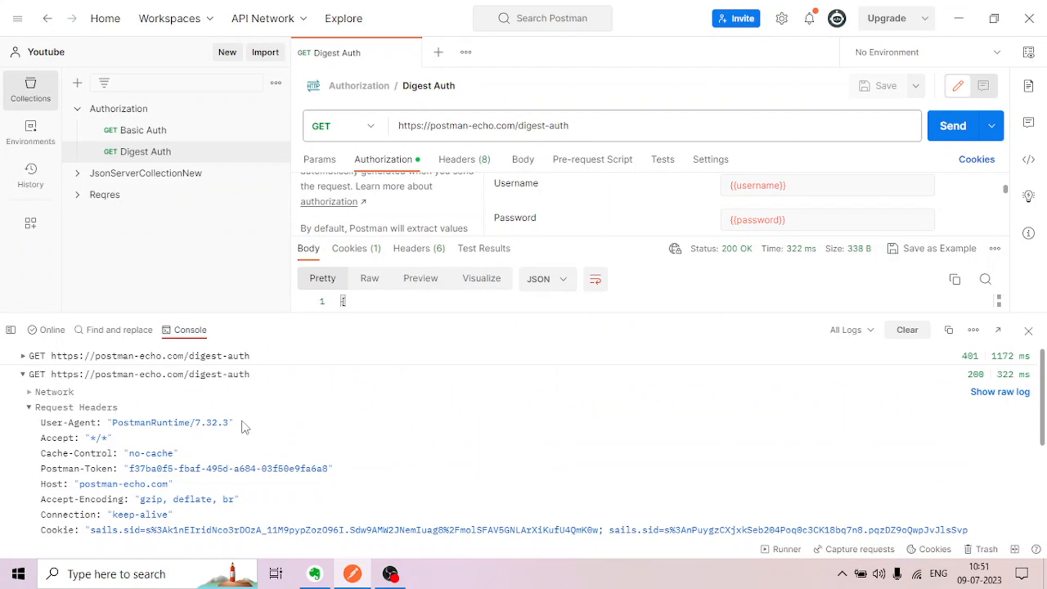
pyautogui.scroll(-3, 68, 428)
pyautogui.scroll(3, 217, 456)
pyautogui.scroll(-3, 75, 435)
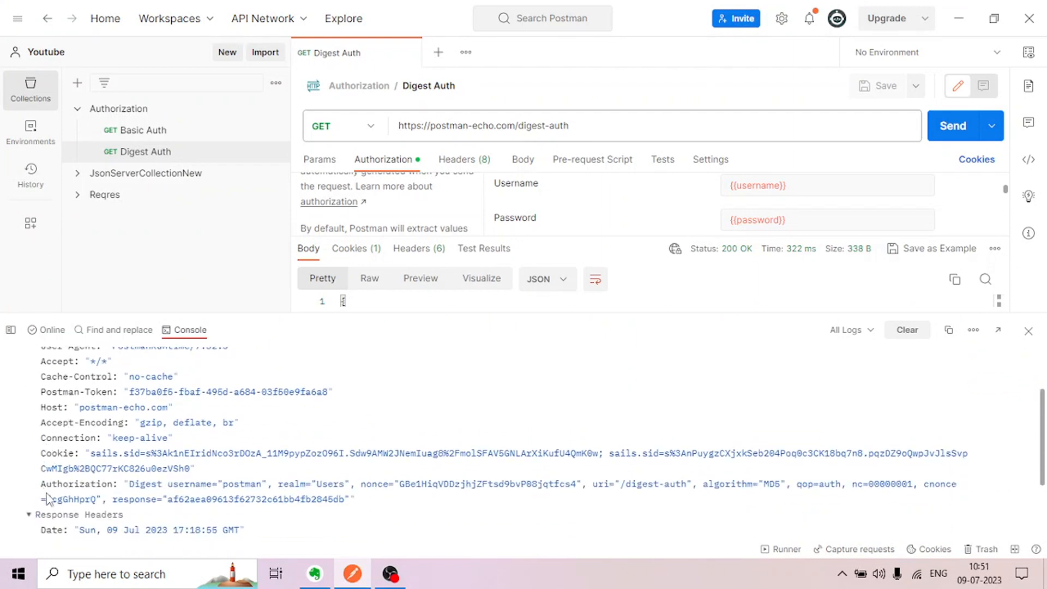
pyautogui.moveTo(41, 484); pyautogui.dragTo(62, 484)
# Switch to Evernote and review the Client Nonce definition and the introductory explanation of digest authentication.
pyautogui.click(330, 581)
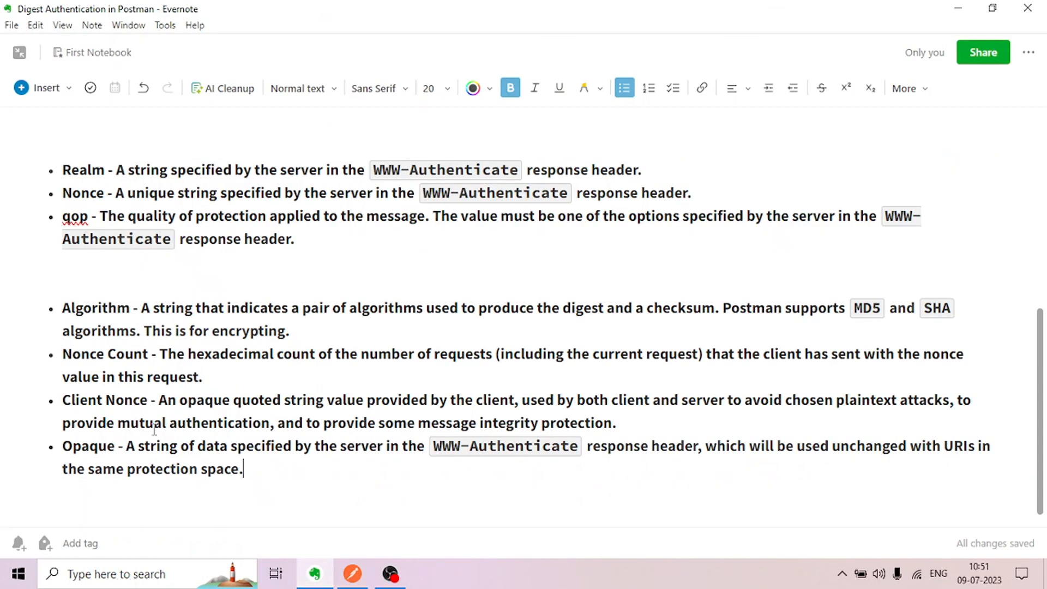
pyautogui.moveTo(104, 384); pyautogui.dragTo(146, 384)
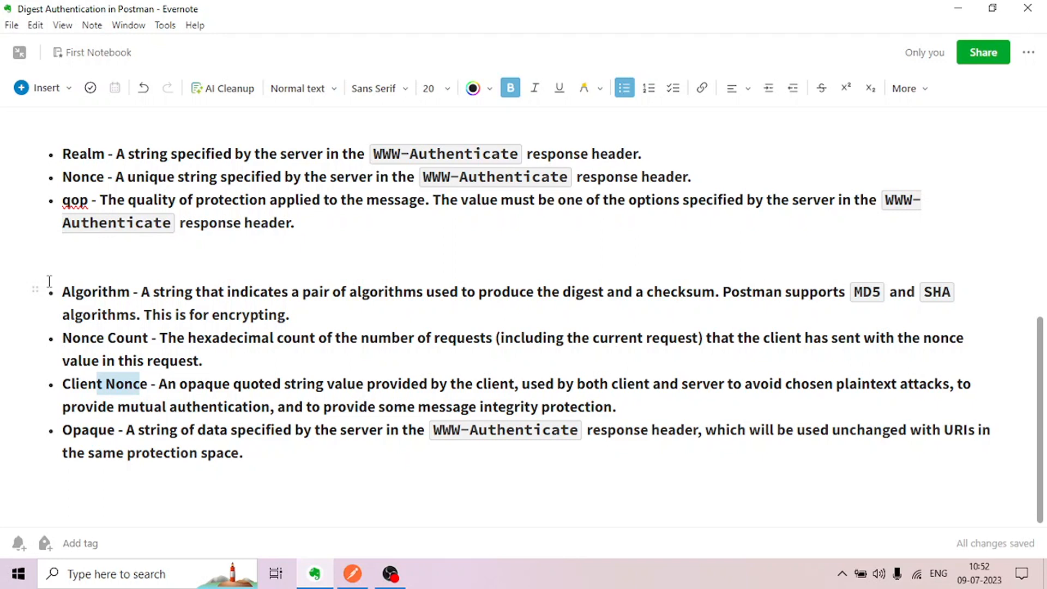
pyautogui.scroll(10, 49, 281)
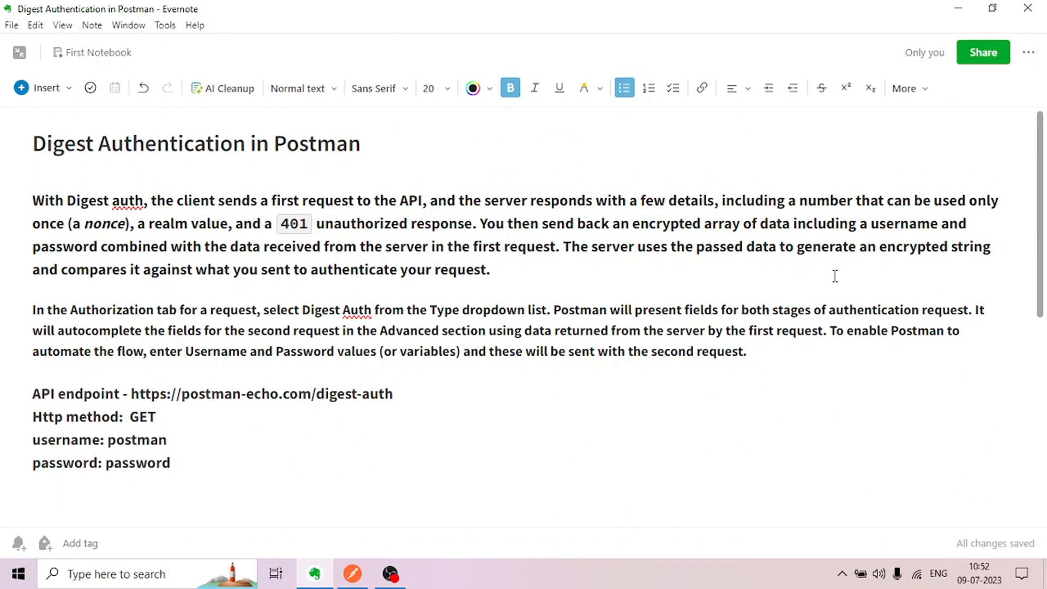
# Switch to Postman, disable retrying the request in the Digest Auth settings and save the request.
pyautogui.hotkey('alt', 'Tab')
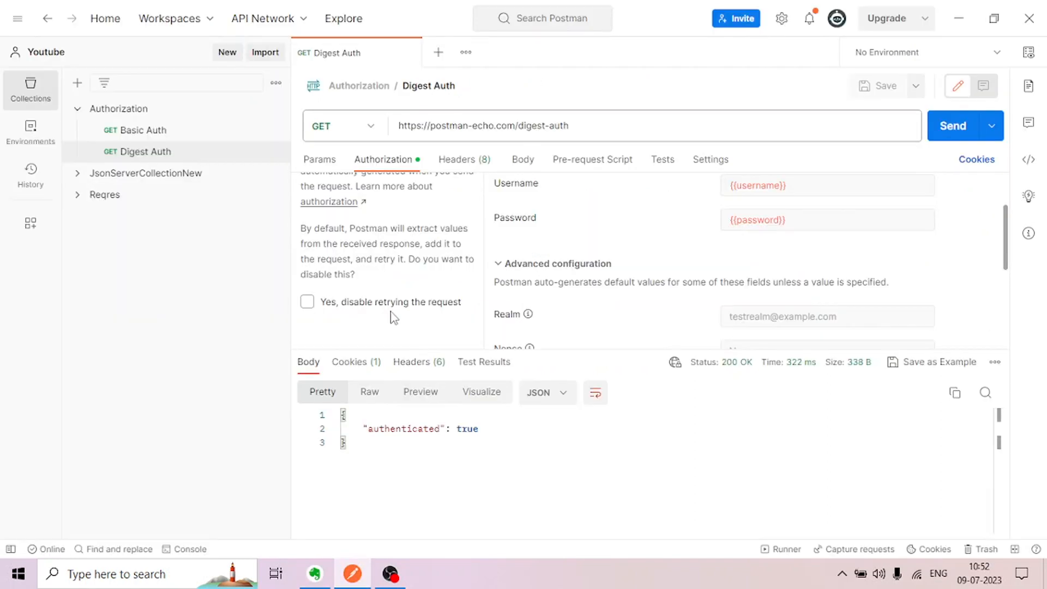
pyautogui.click(308, 305)
pyautogui.click(307, 301)
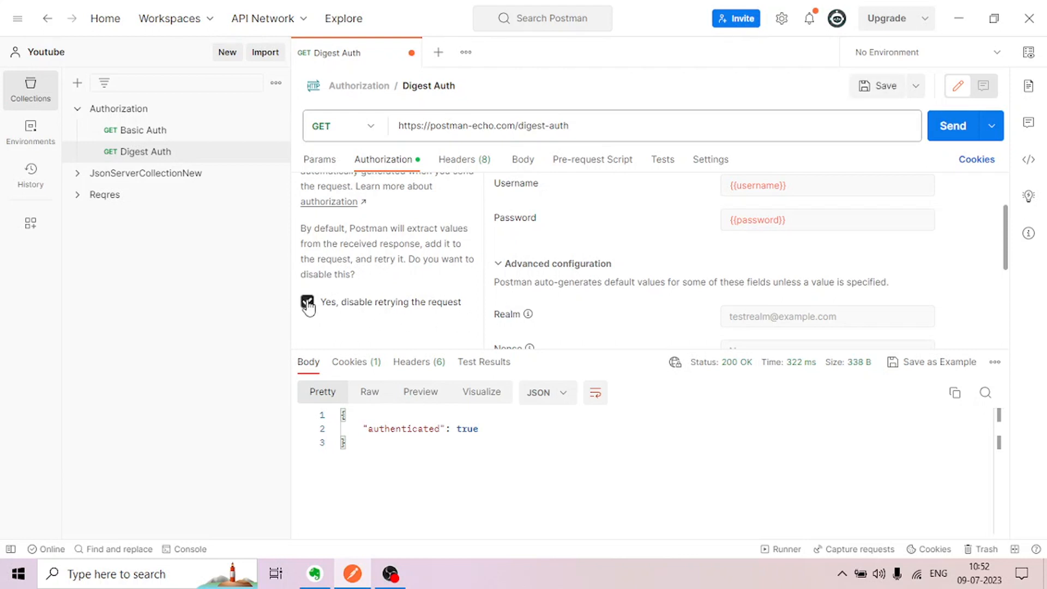
pyautogui.click(878, 90)
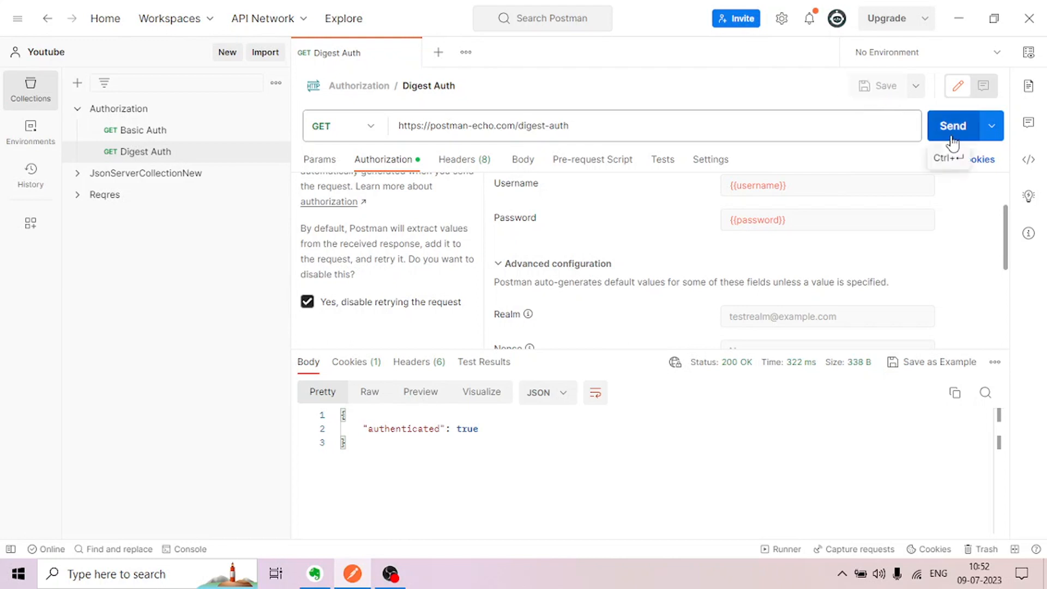
# Send the Digest Auth request with retrying disabled, and save it with the option to disable retrying turned off.
pyautogui.click(949, 136)
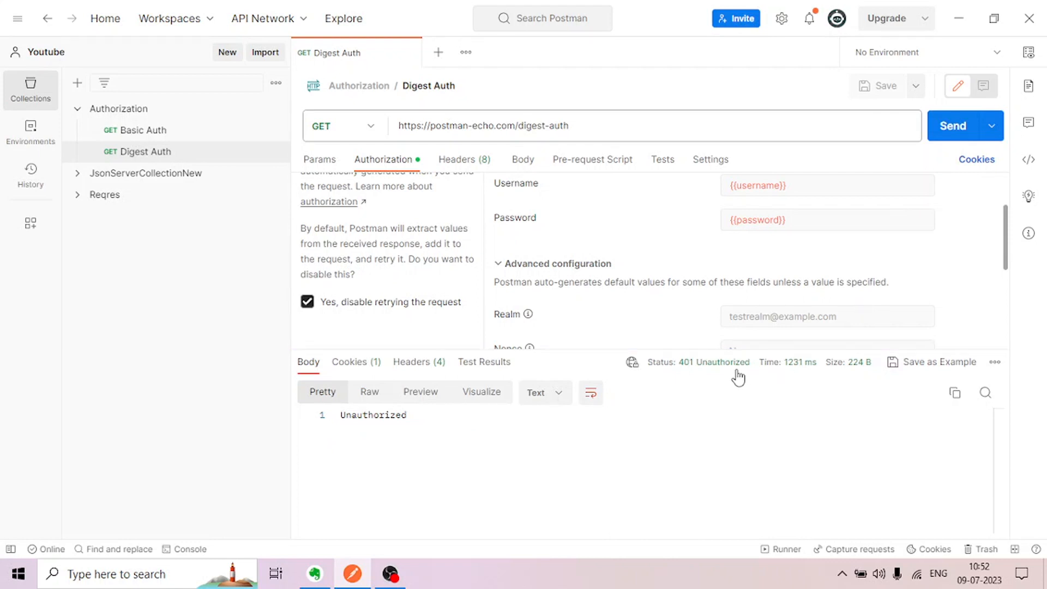
pyautogui.moveTo(715, 375)
pyautogui.click(308, 303)
pyautogui.click(884, 87)
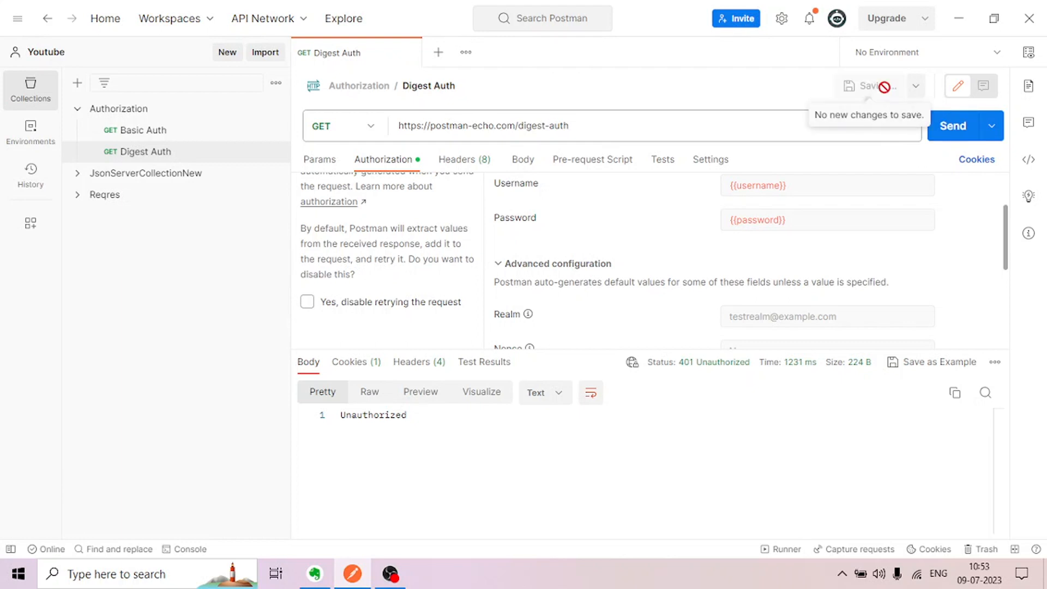
# Clear all previously logged requests from the console and close it.
pyautogui.click(187, 549)
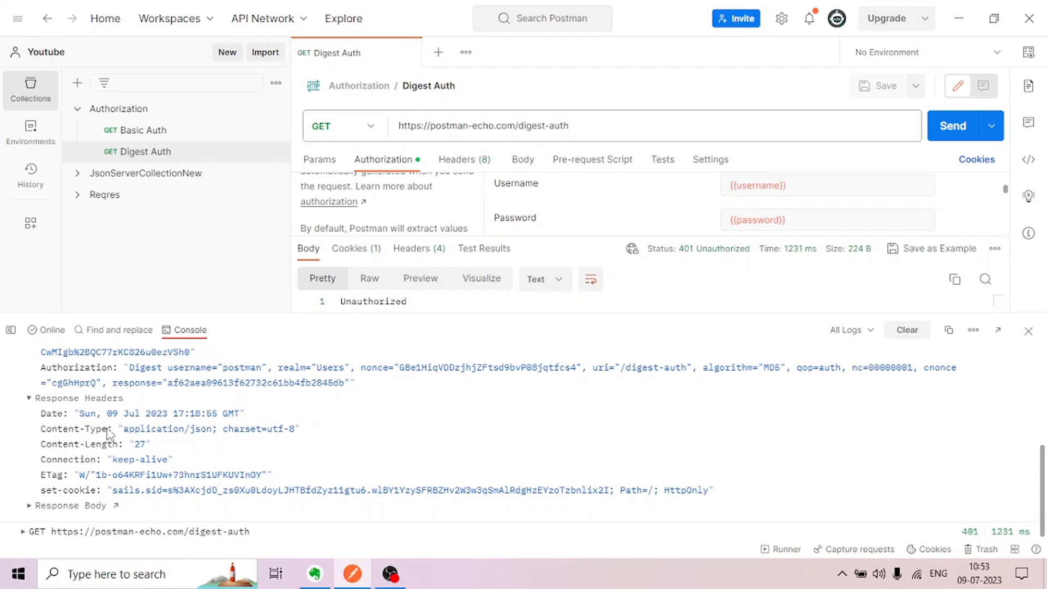
pyautogui.scroll(5, 109, 434)
pyautogui.click(23, 374)
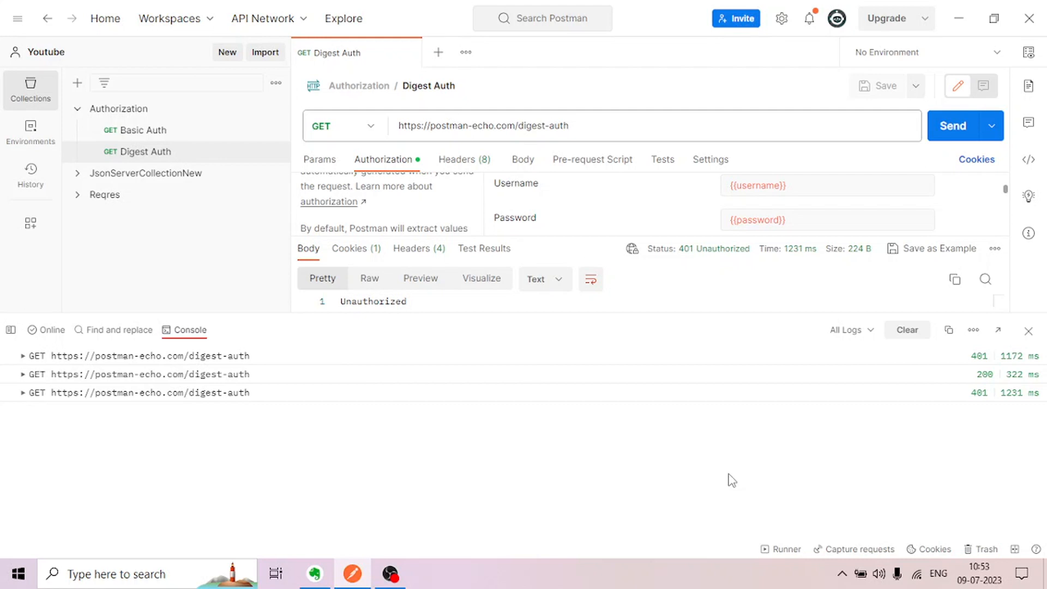
pyautogui.click(906, 331)
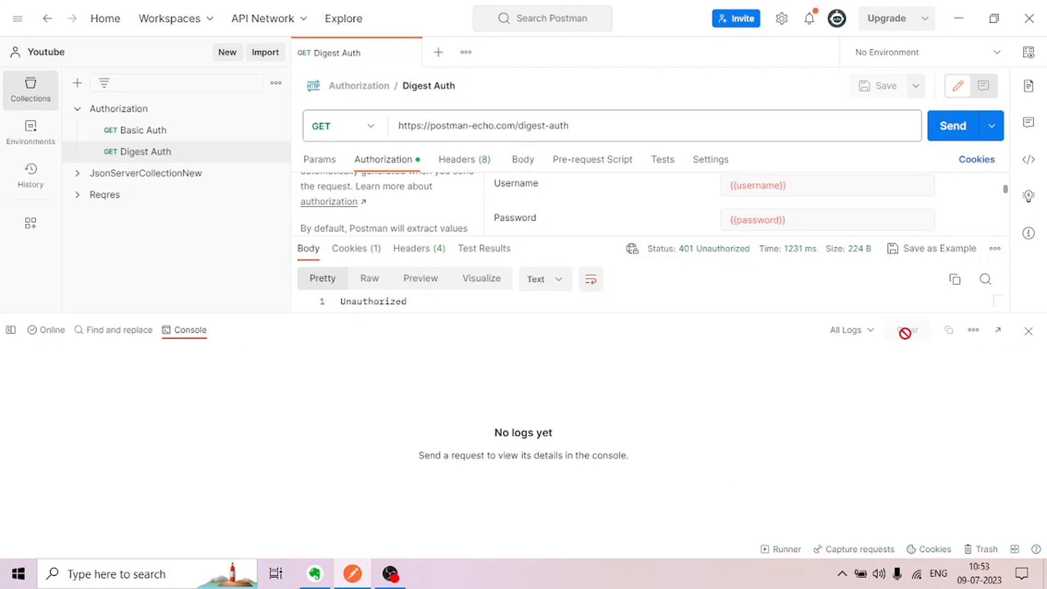
pyautogui.click(1029, 331)
# Resend the Digest Auth request with automatic retrying enabled and open the console to inspect the logged requests.
pyautogui.scroll(3, 739, 295)
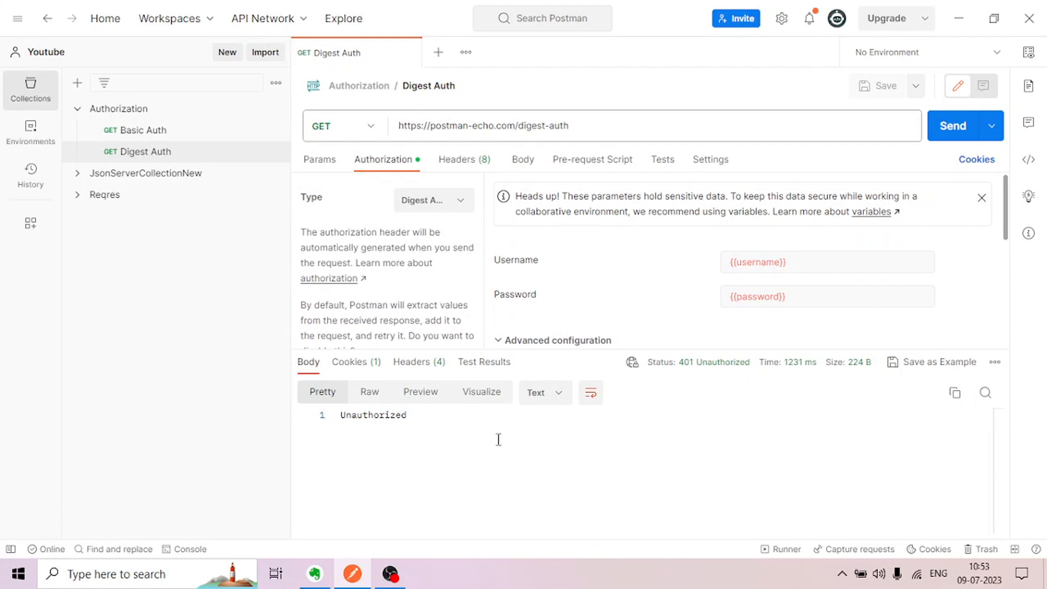
pyautogui.scroll(-3, 370, 291)
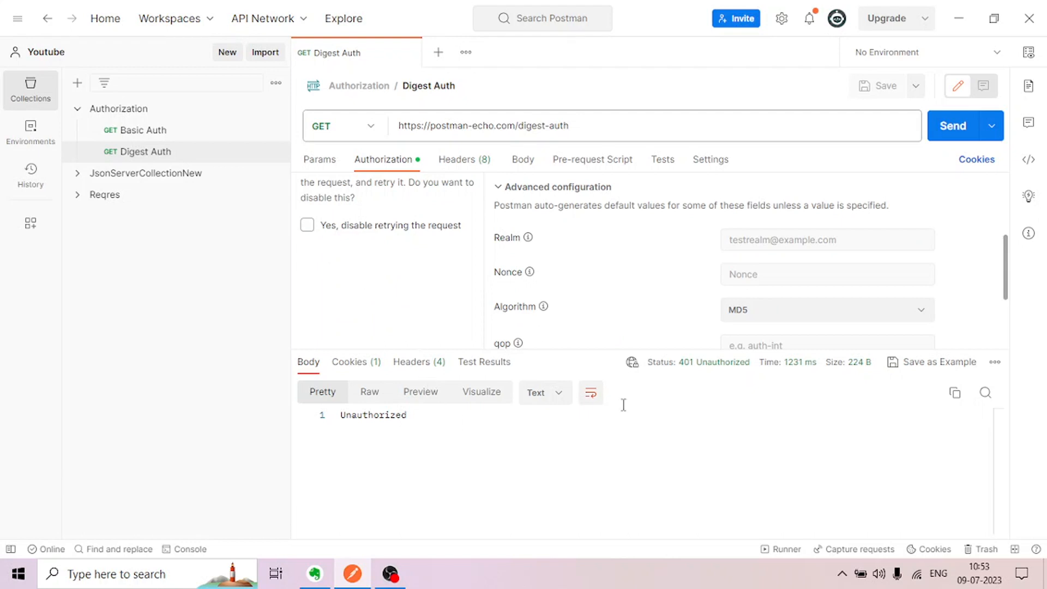
pyautogui.doubleClick(408, 416)
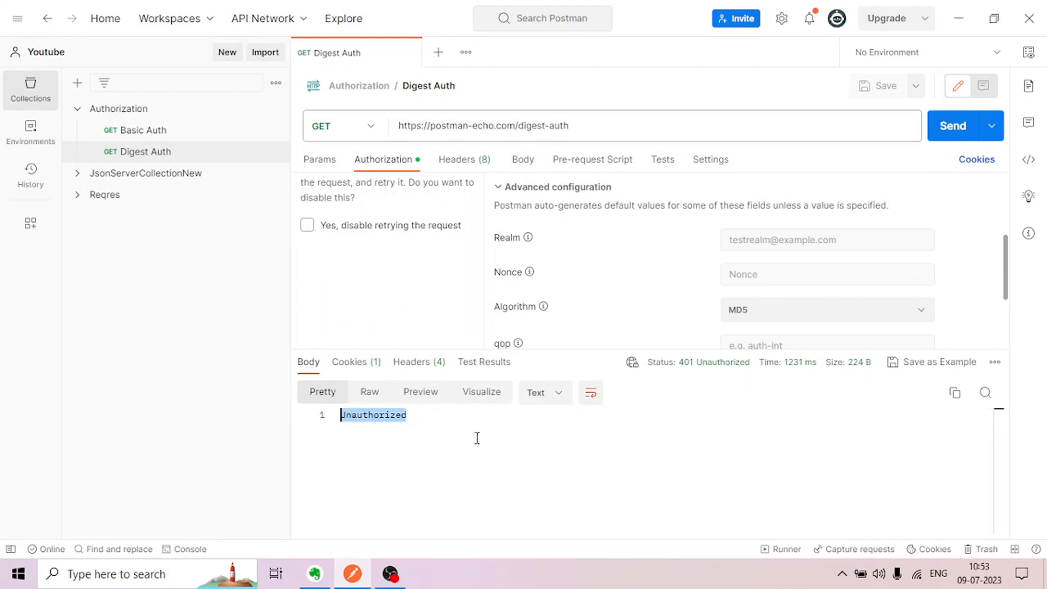
pyautogui.click(307, 229)
pyautogui.click(306, 228)
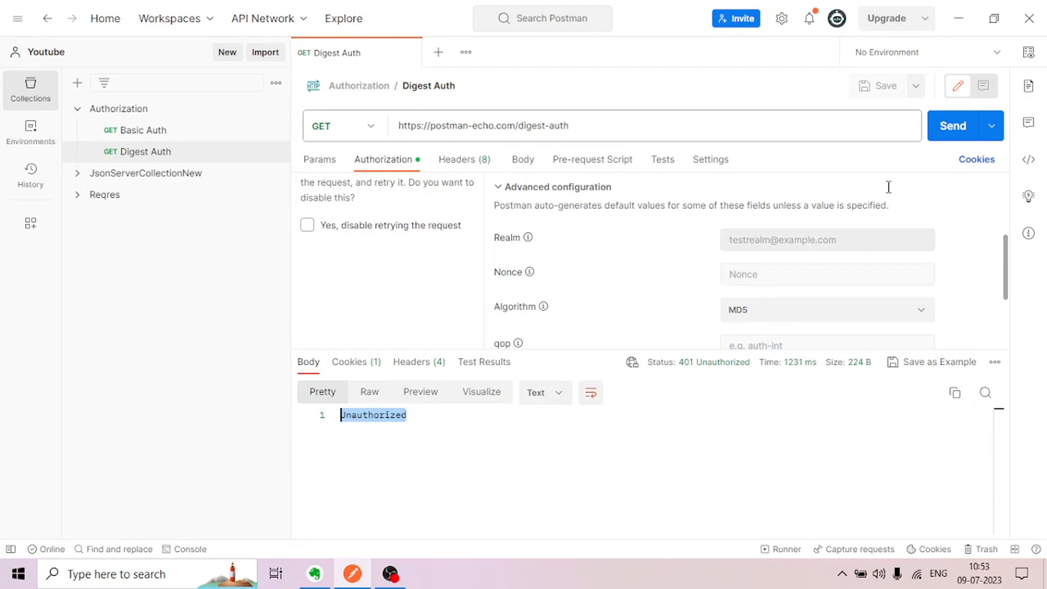
pyautogui.click(950, 129)
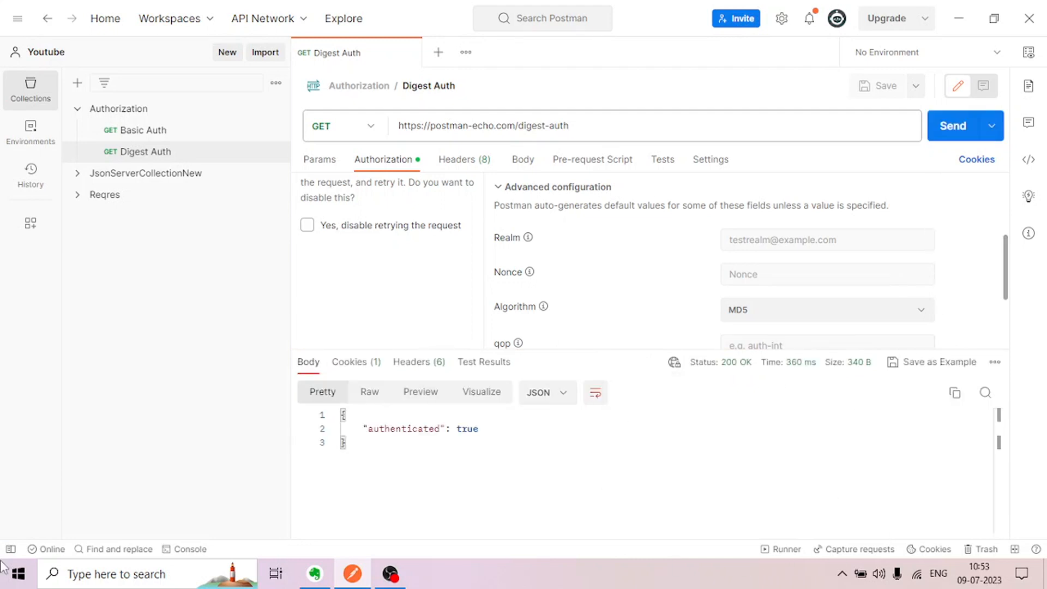
pyautogui.click(189, 550)
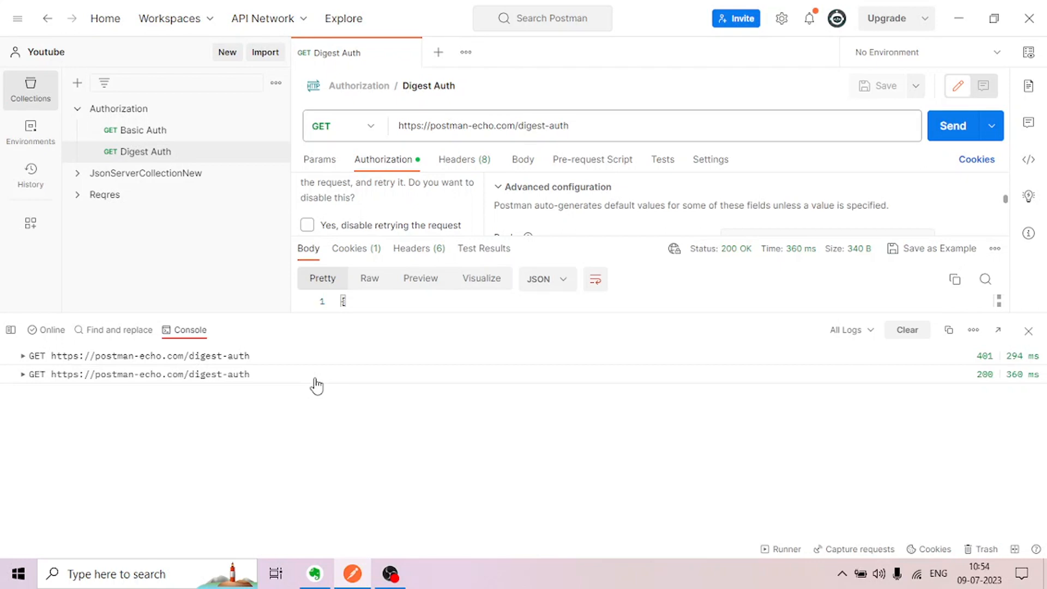
# Switch to Evernote and review the digest authentication explanation and the definitions from Realm, Nonce and qop through Opaque.
pyautogui.click(315, 573)
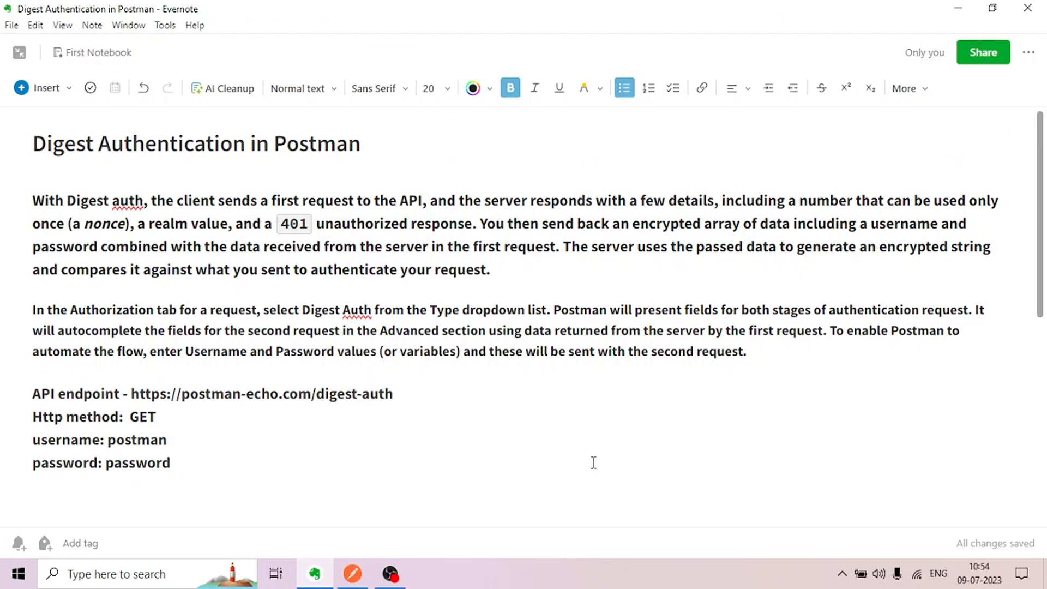
pyautogui.scroll(-4, 641, 322)
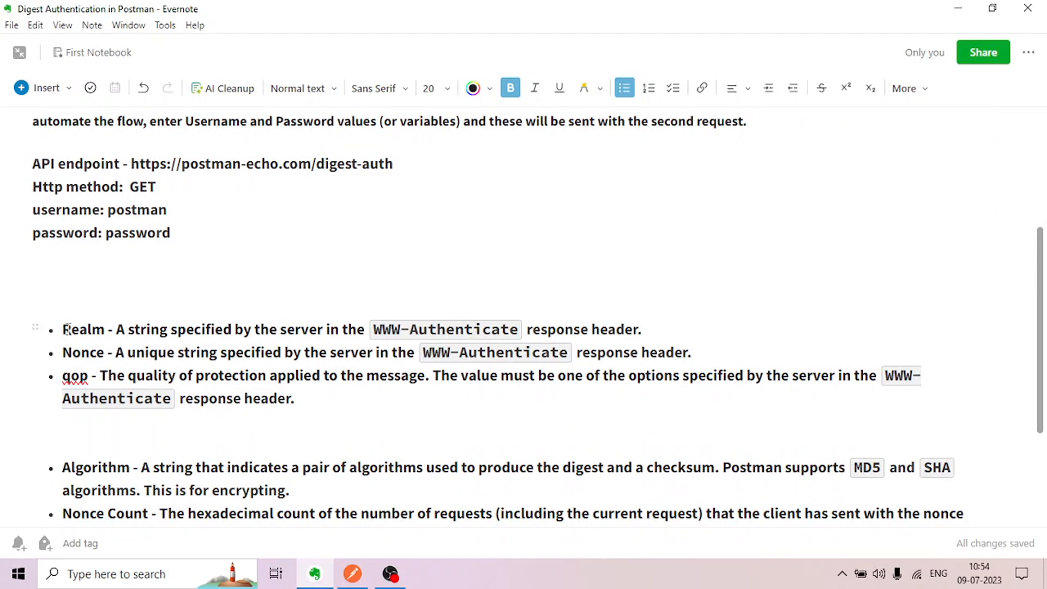
pyautogui.moveTo(114, 329); pyautogui.dragTo(125, 376)
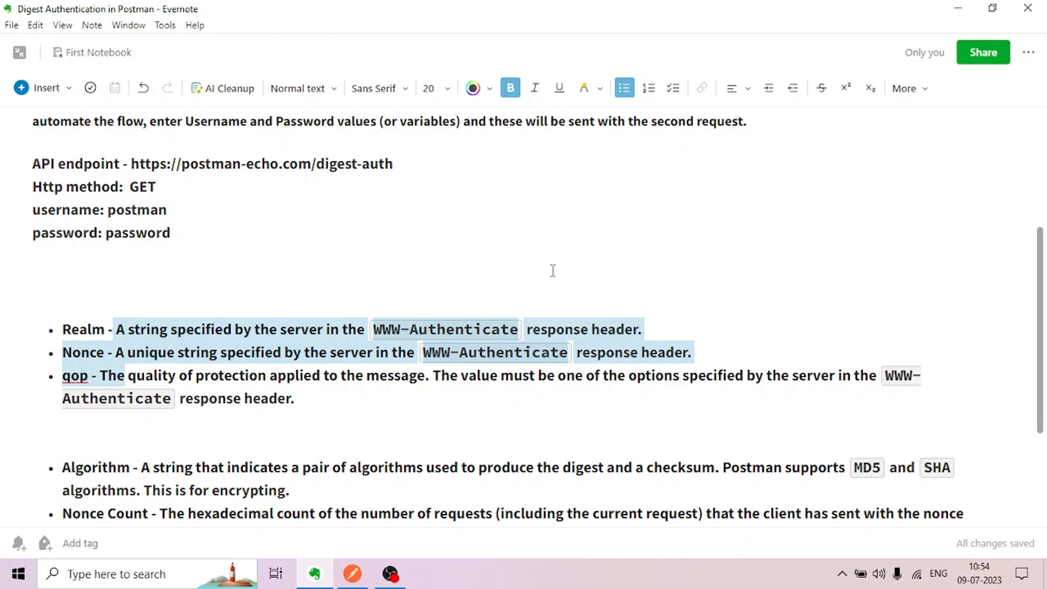
pyautogui.click(59, 322)
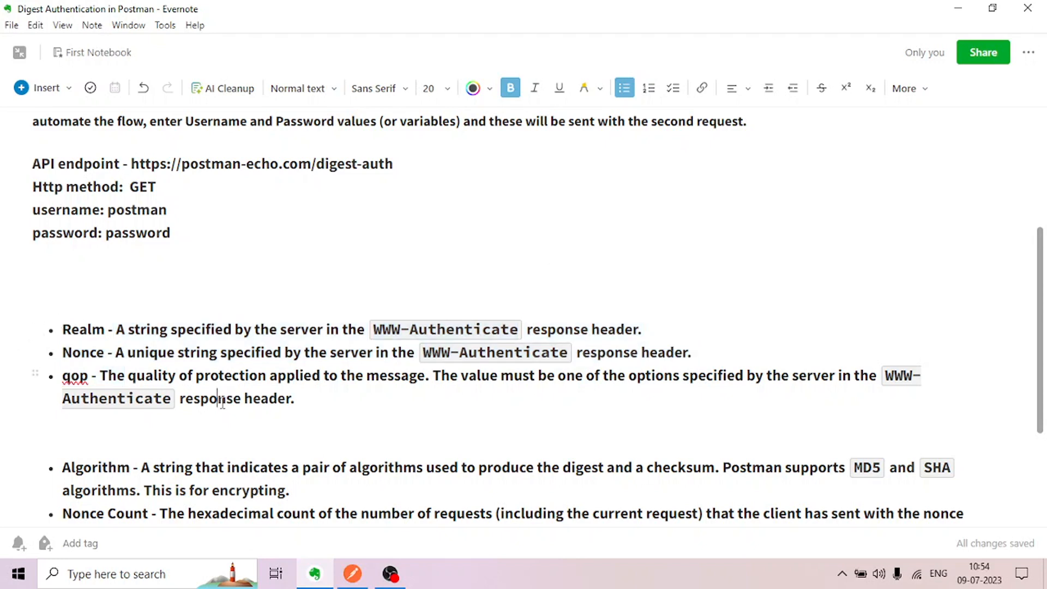
pyautogui.scroll(-1, 343, 436)
pyautogui.scroll(-2, 343, 436)
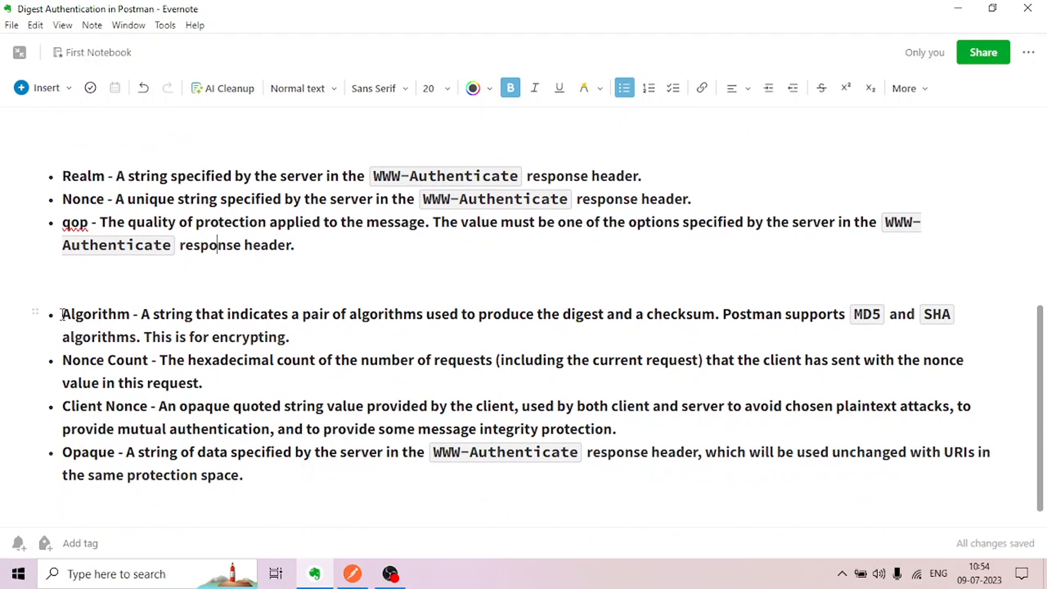
pyautogui.moveTo(117, 359); pyautogui.dragTo(155, 406)
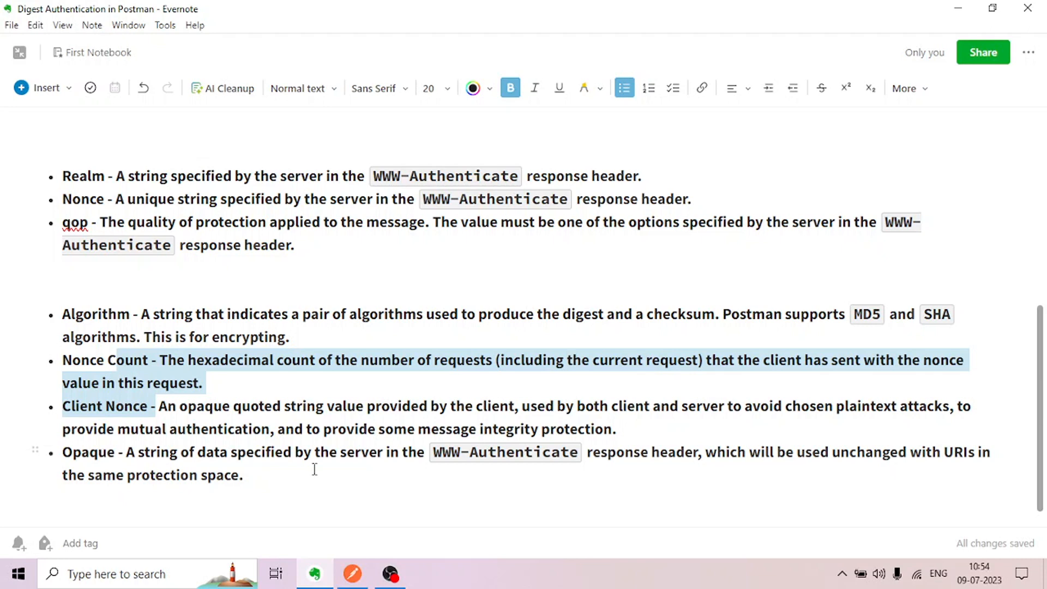
pyautogui.scroll(3, 773, 444)
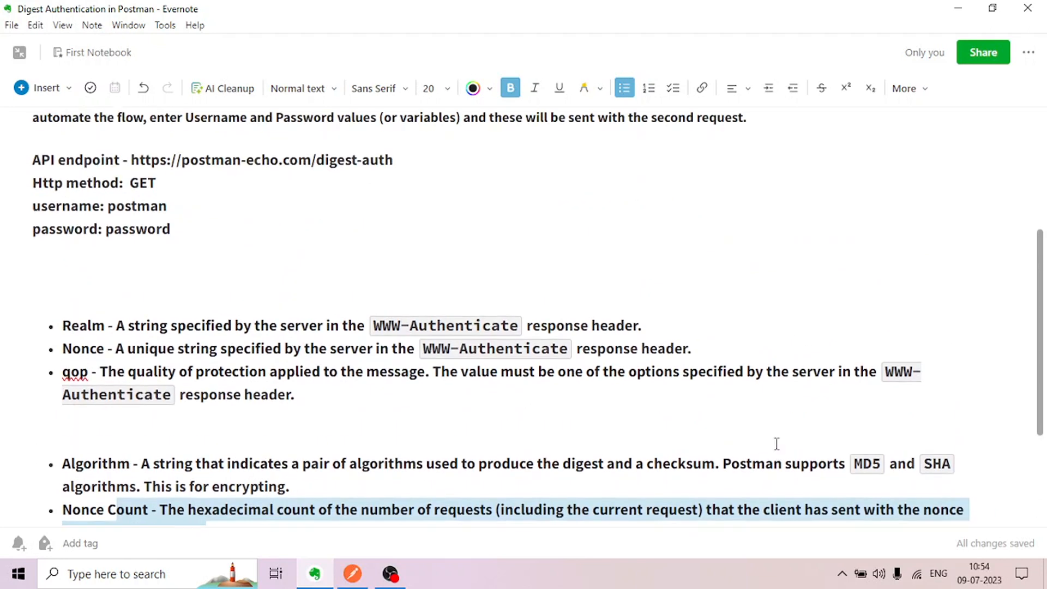